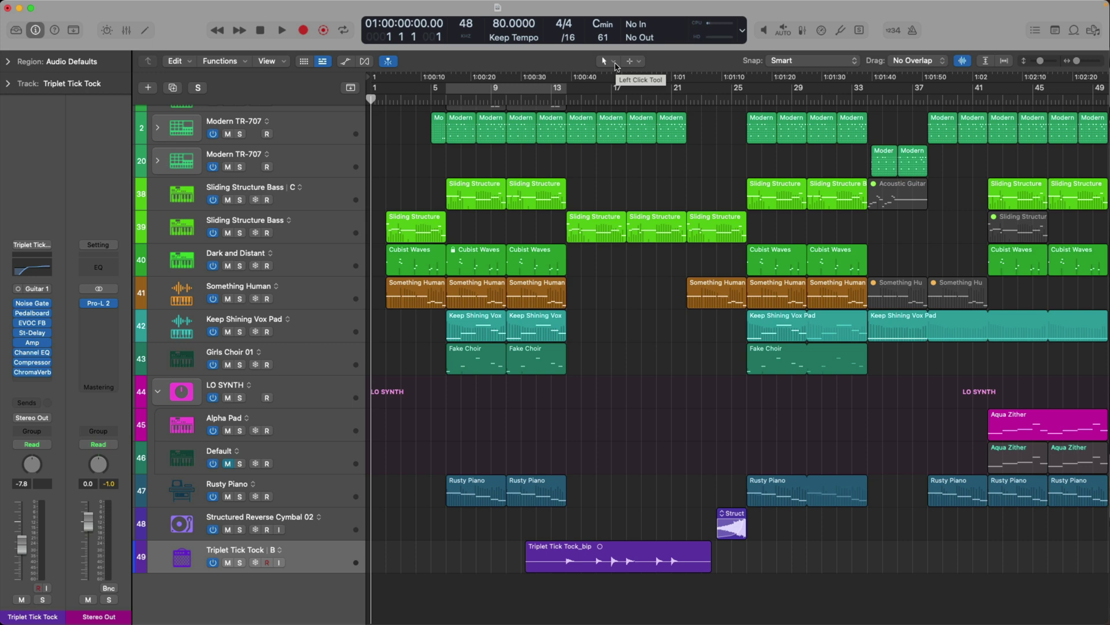
Step: Check the Left-click Tool menu, then move the Sliding Structure region to bar 13 and undo it
left_click(614, 62)
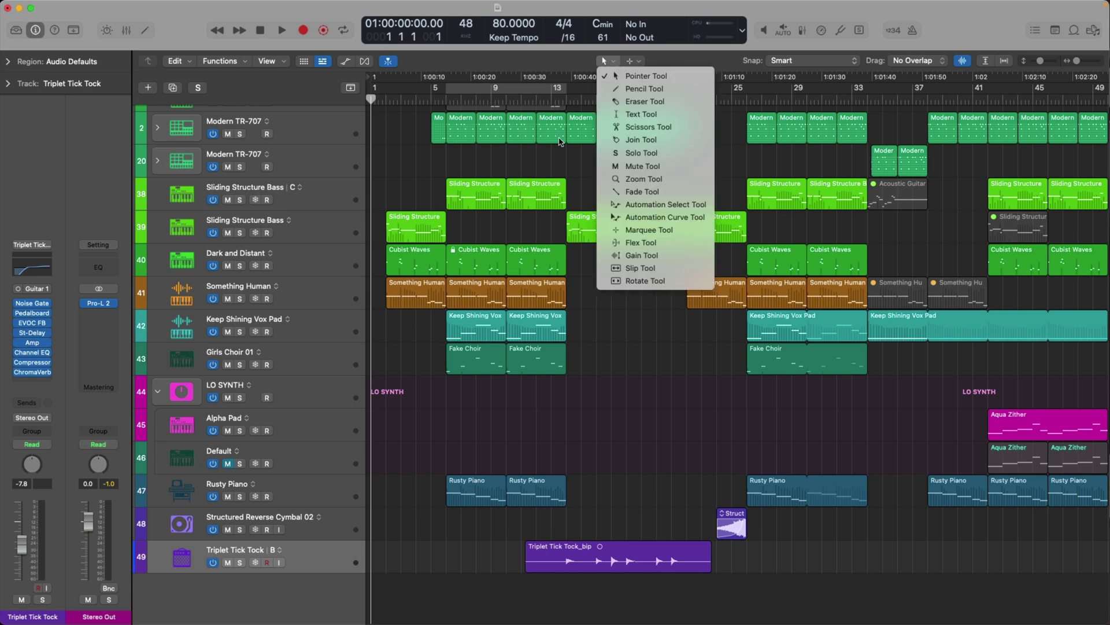
left_click(557, 158)
left_click(535, 184)
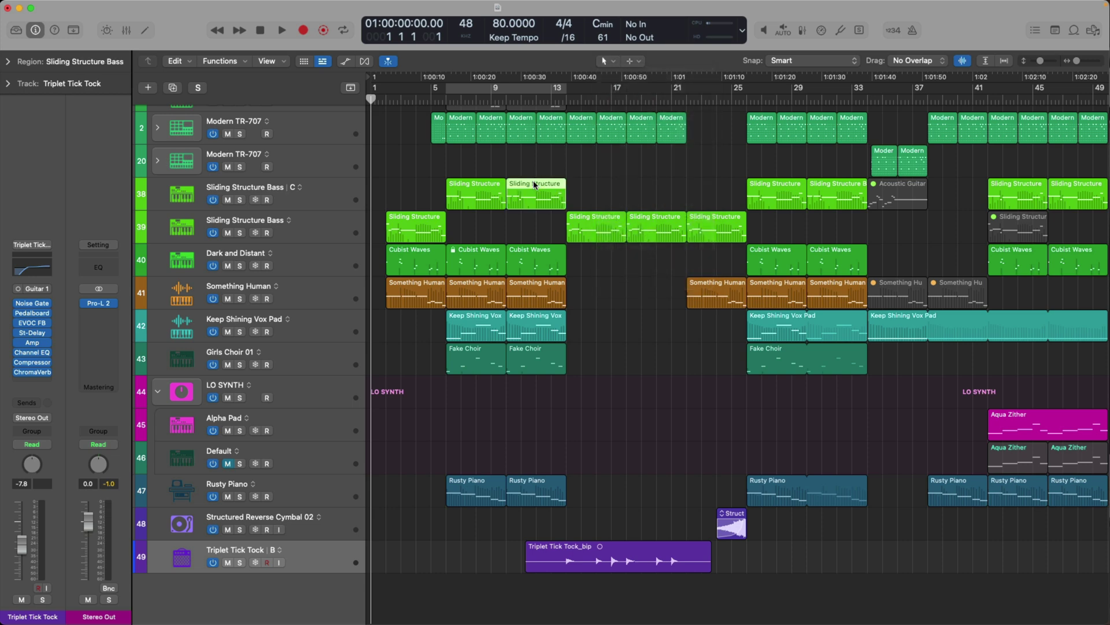
left_click_drag(535, 184, 657, 184)
key("super+z")
key("super+z")
Step: Recheck the Left-click tools, then show the Command-click Tool menu with Marquee Tool checked
left_click(616, 62)
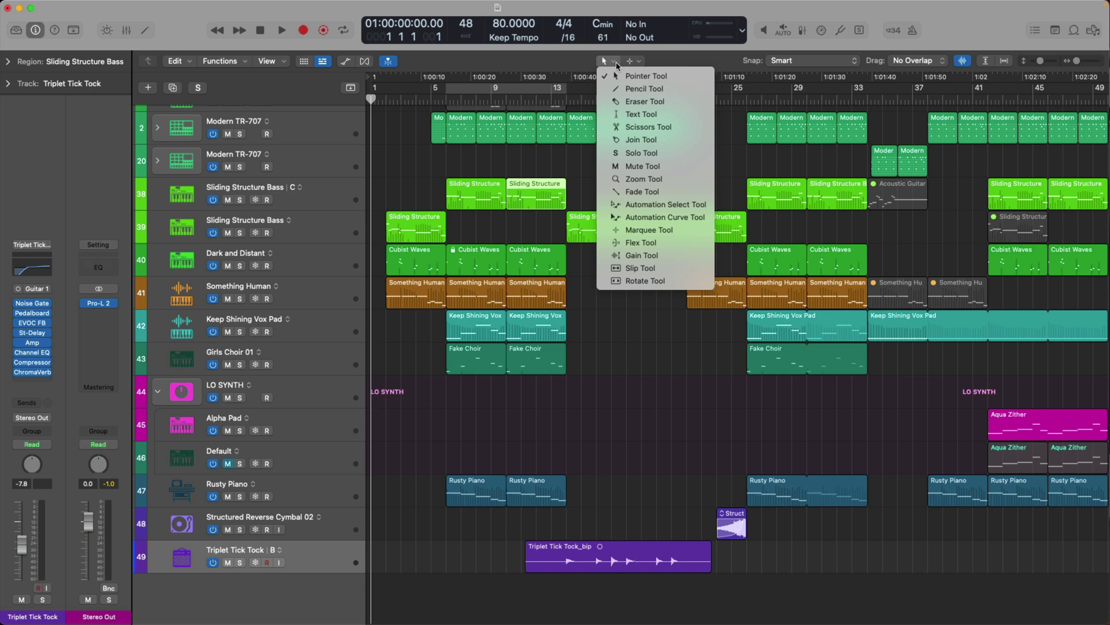
left_click(616, 62)
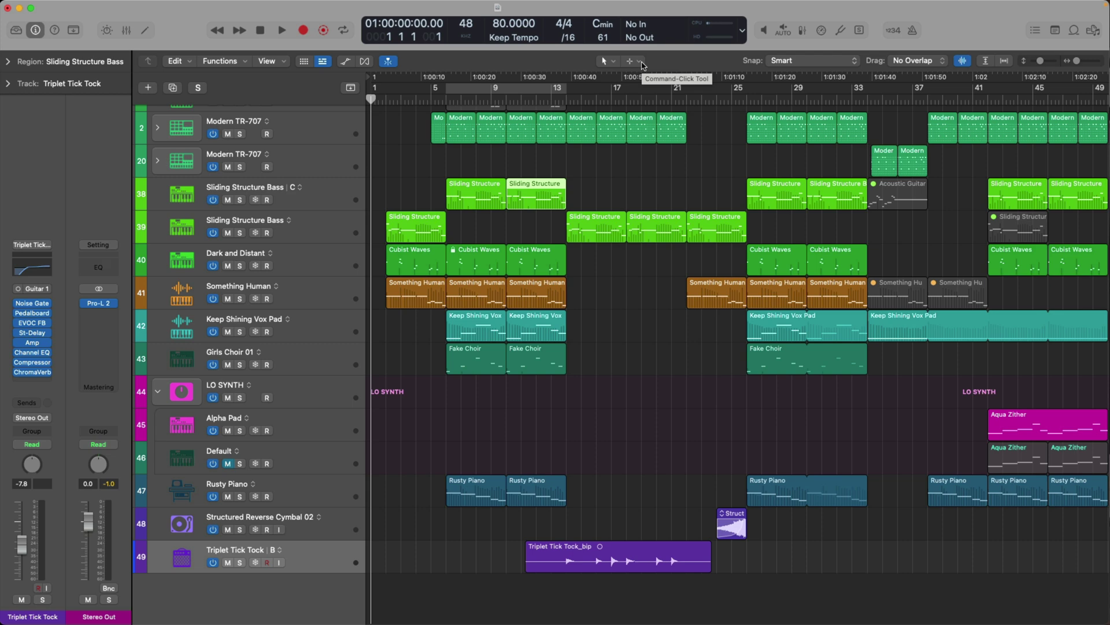
left_click(641, 62)
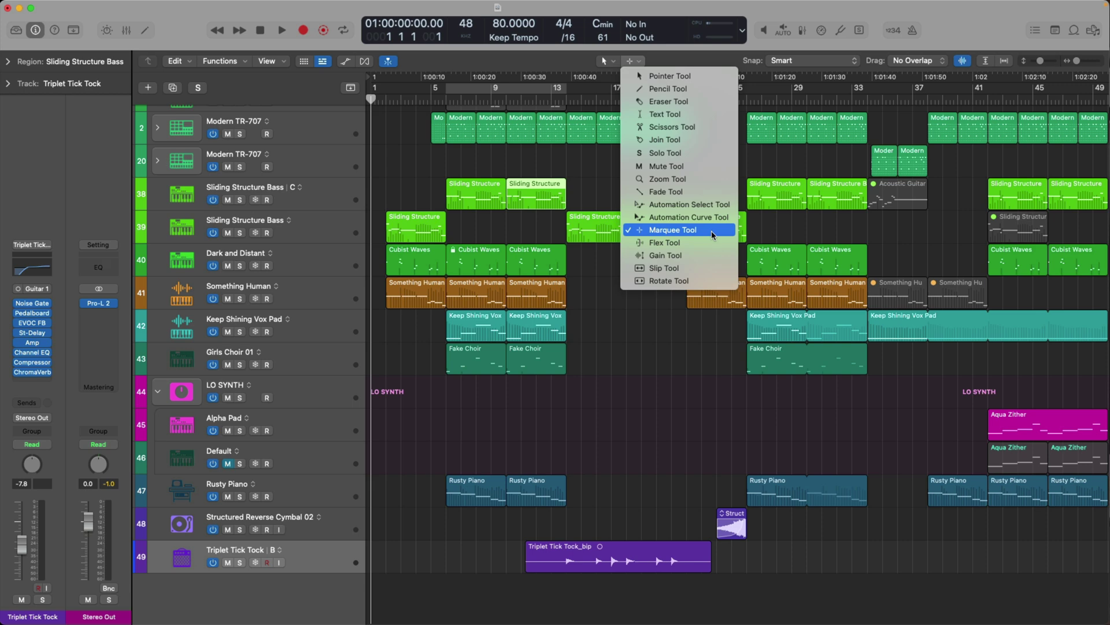
Step: Make Gain the Command-click tool and drag the Triplet Tick Tock_bip region gain up to +2.3 dB
left_click(710, 258)
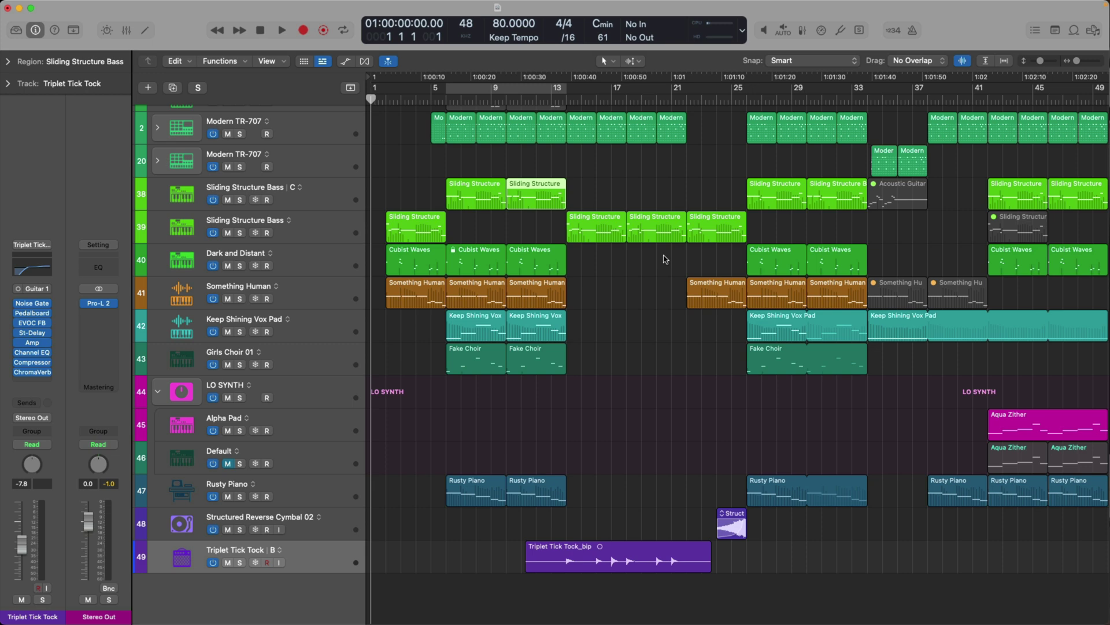
left_click_drag(636, 546, 636, 547)
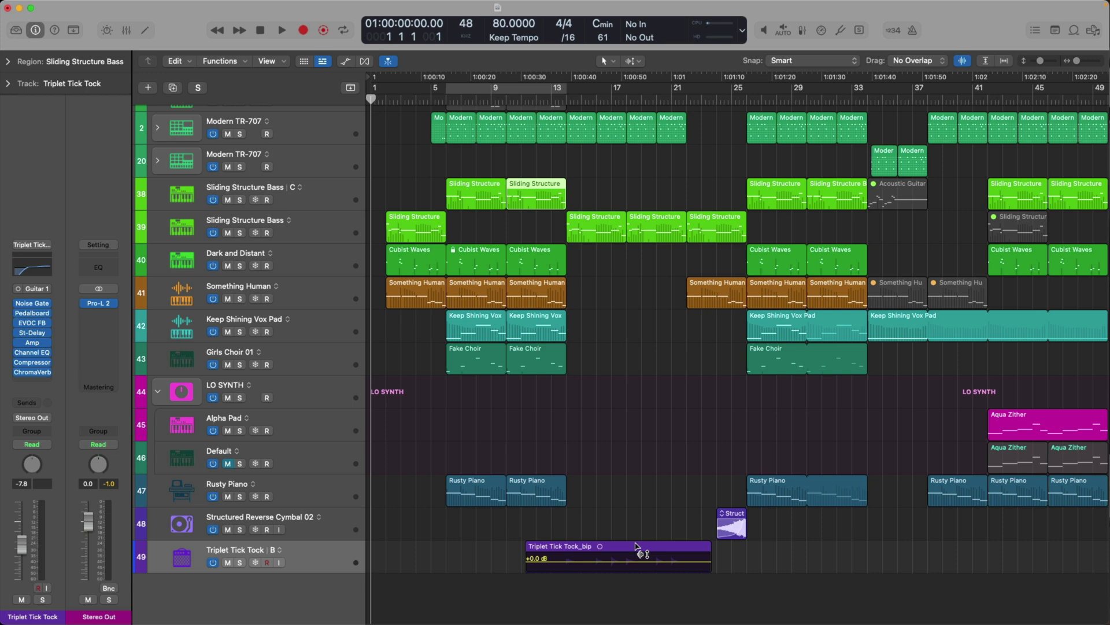
left_click_drag(636, 543, 631, 589)
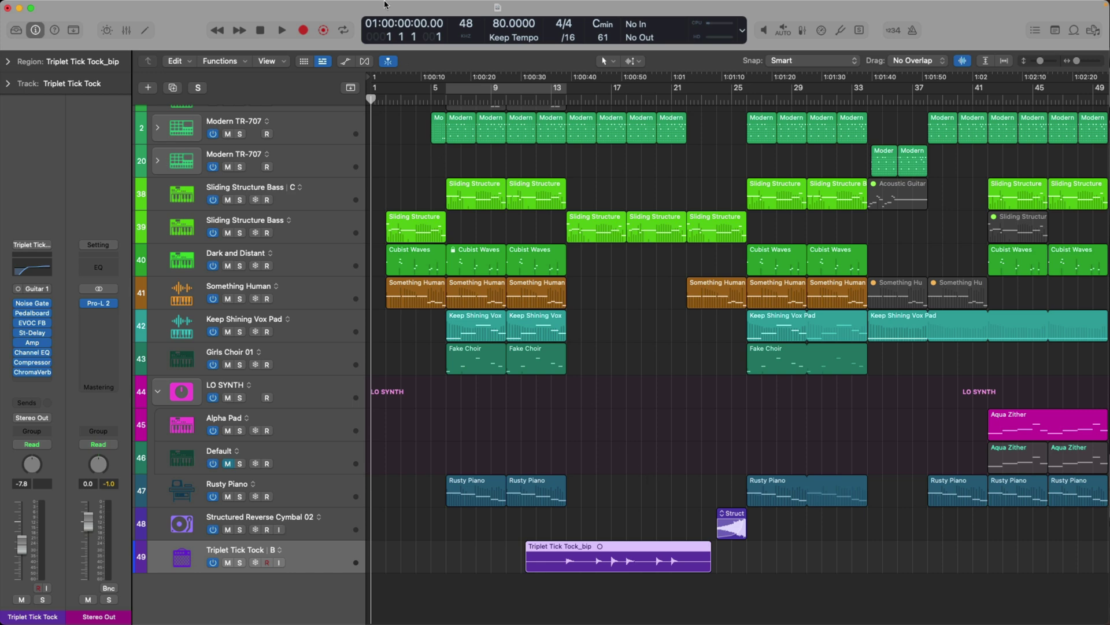
Step: In Settings > General > Editing, set Right Mouse Button to Is Assignable to a Tool
mouse_move(384, 4)
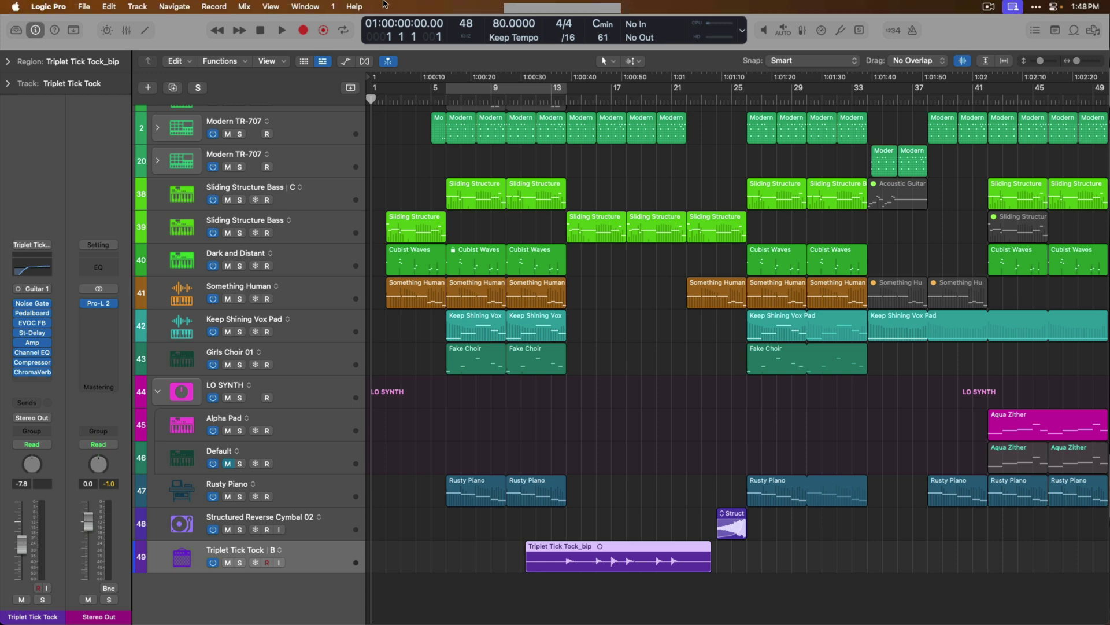
left_click(56, 6)
mouse_move(113, 44)
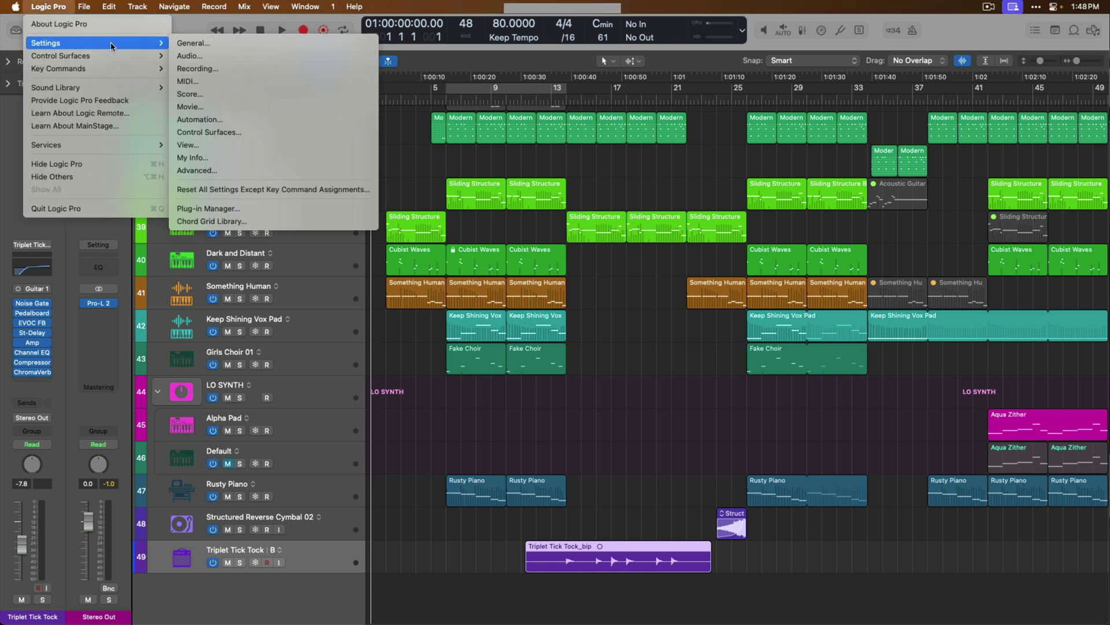
left_click(212, 47)
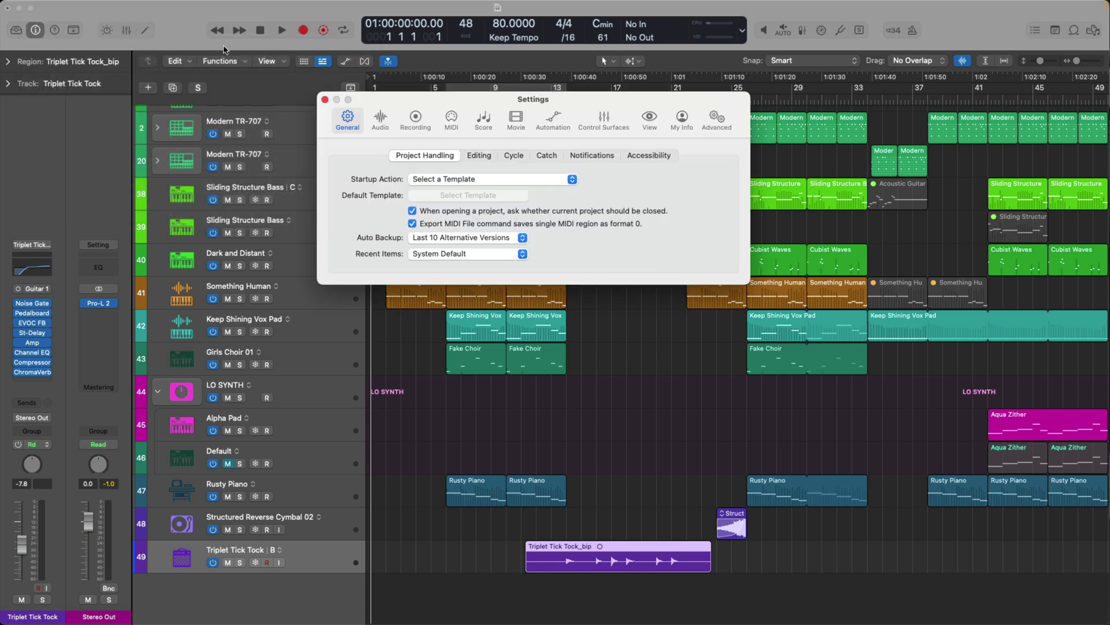
left_click(472, 155)
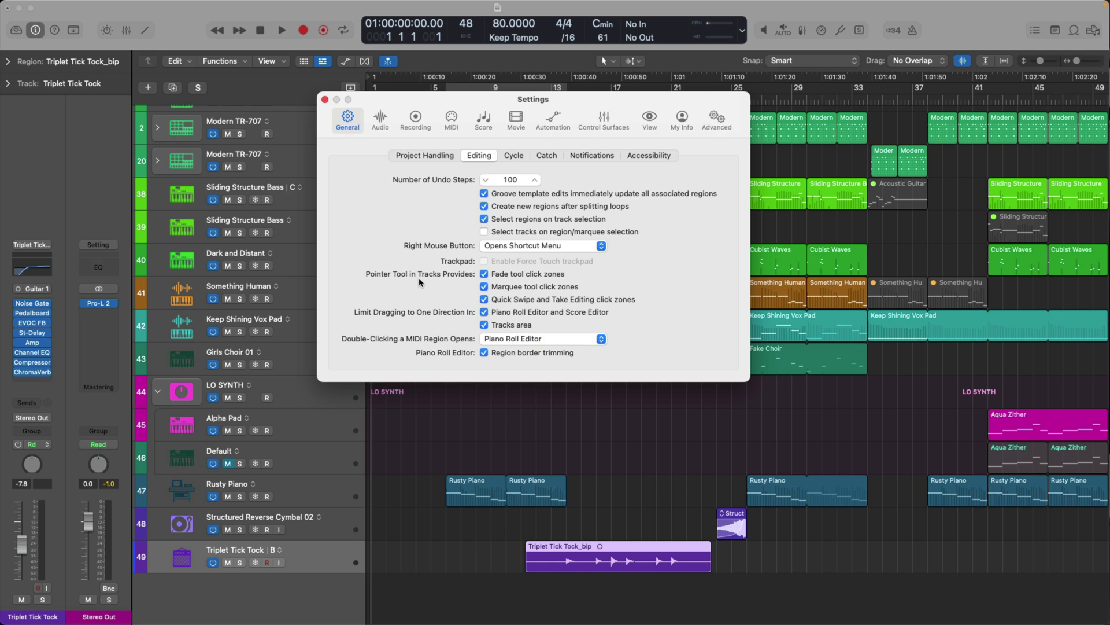
left_click(501, 246)
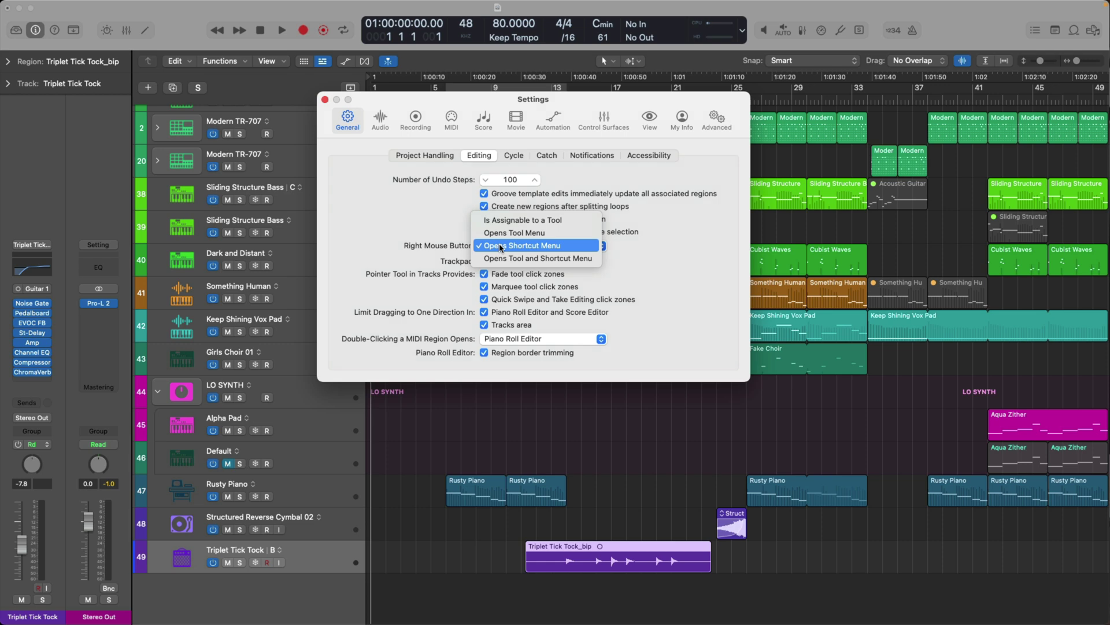
left_click(566, 220)
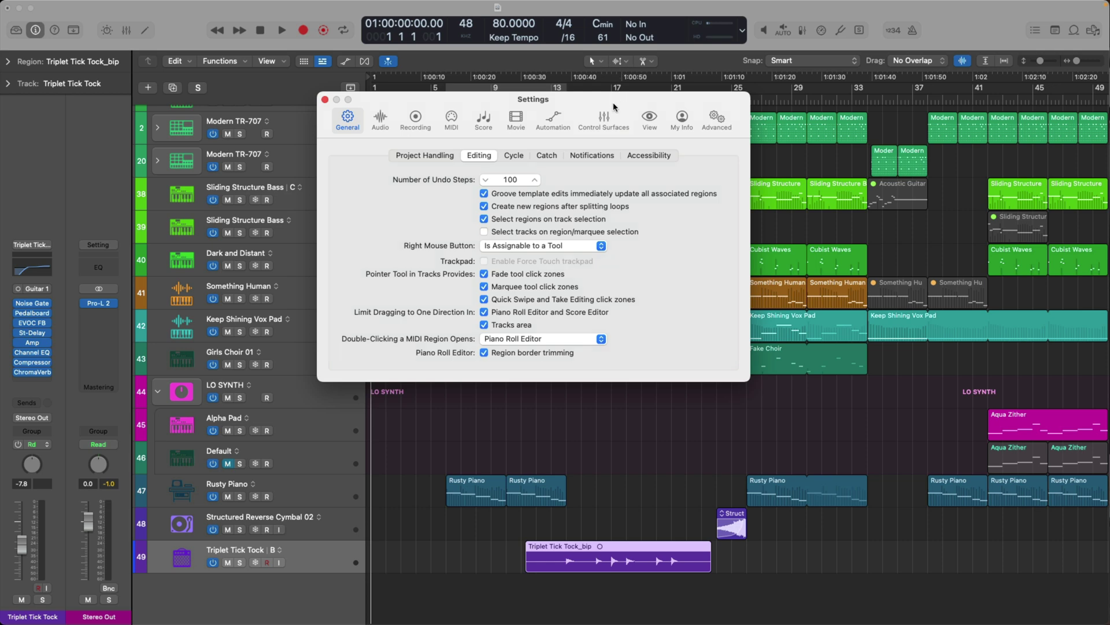
left_click_drag(616, 103, 604, 159)
left_click(572, 65)
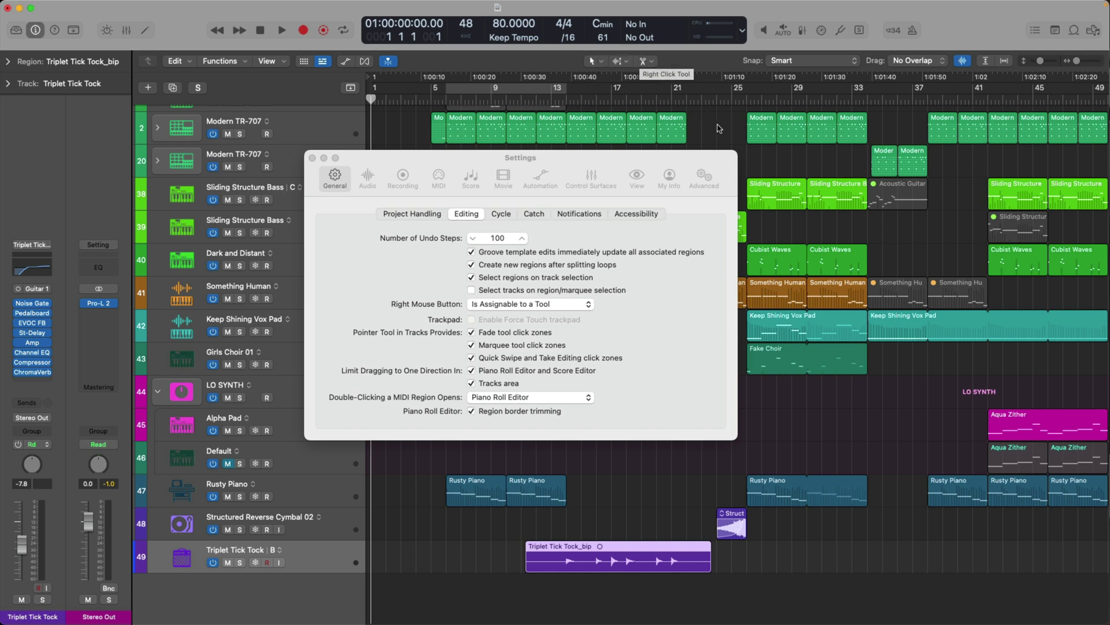
Step: Right-click split the Sliding Structure region, then undo the split
left_click(759, 157)
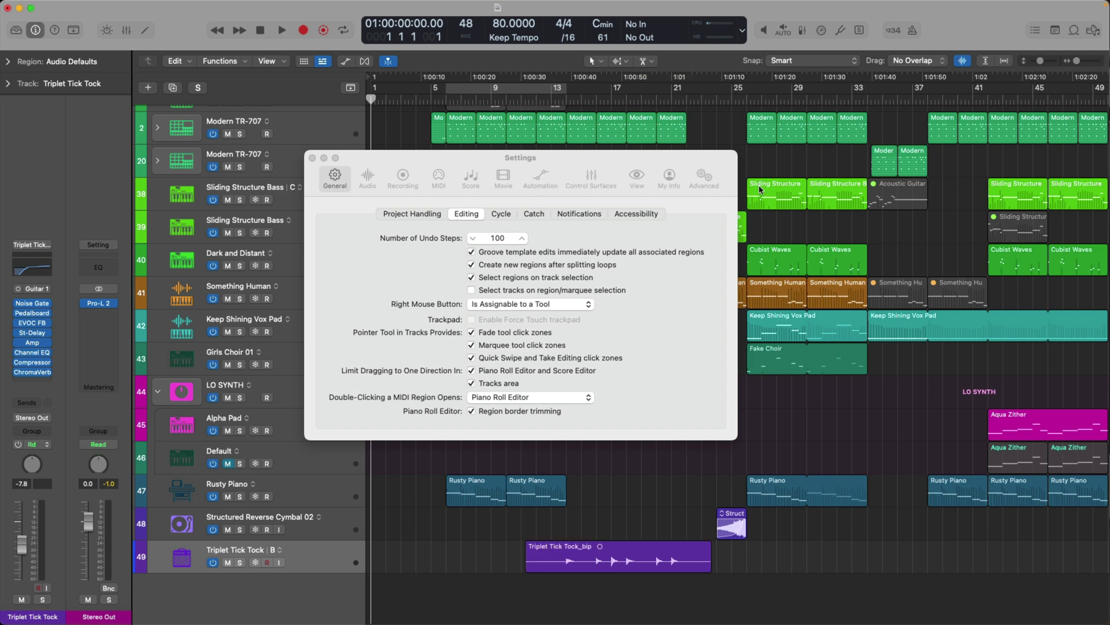
right_click(760, 186)
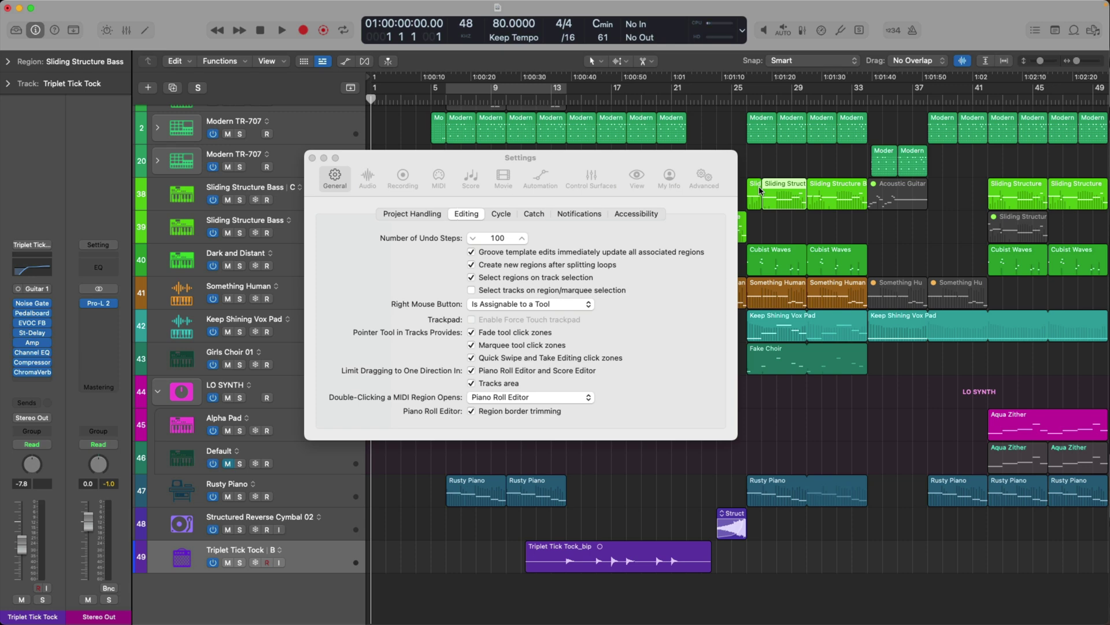
key("super+z")
Step: Set Right Mouse Button back to Opens Shortcut Menu and close the Settings window
left_click(566, 307)
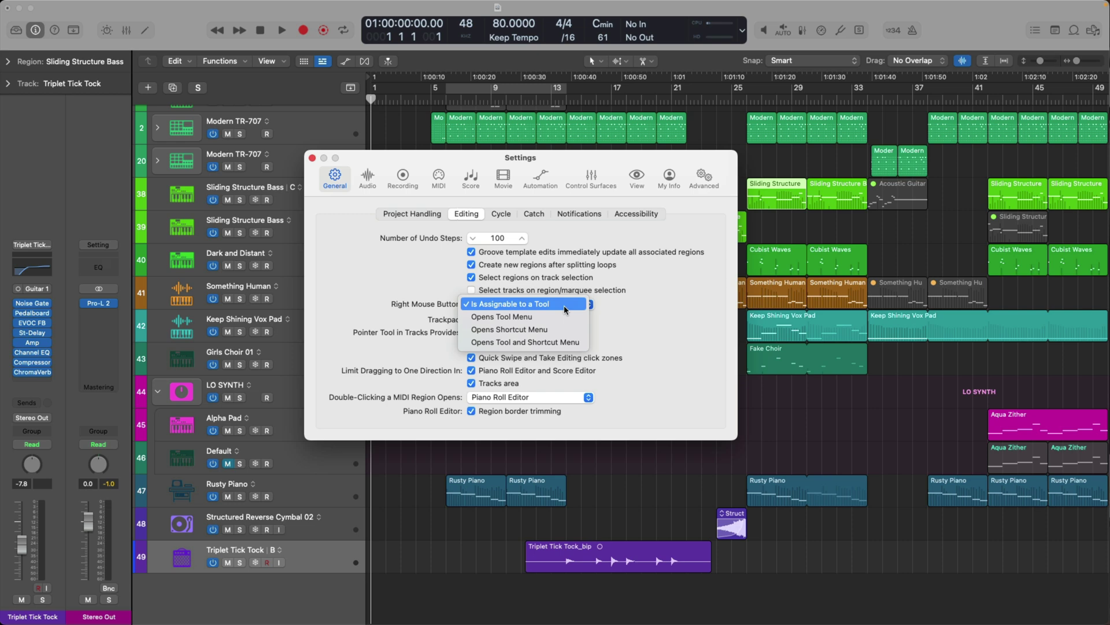
left_click(563, 330)
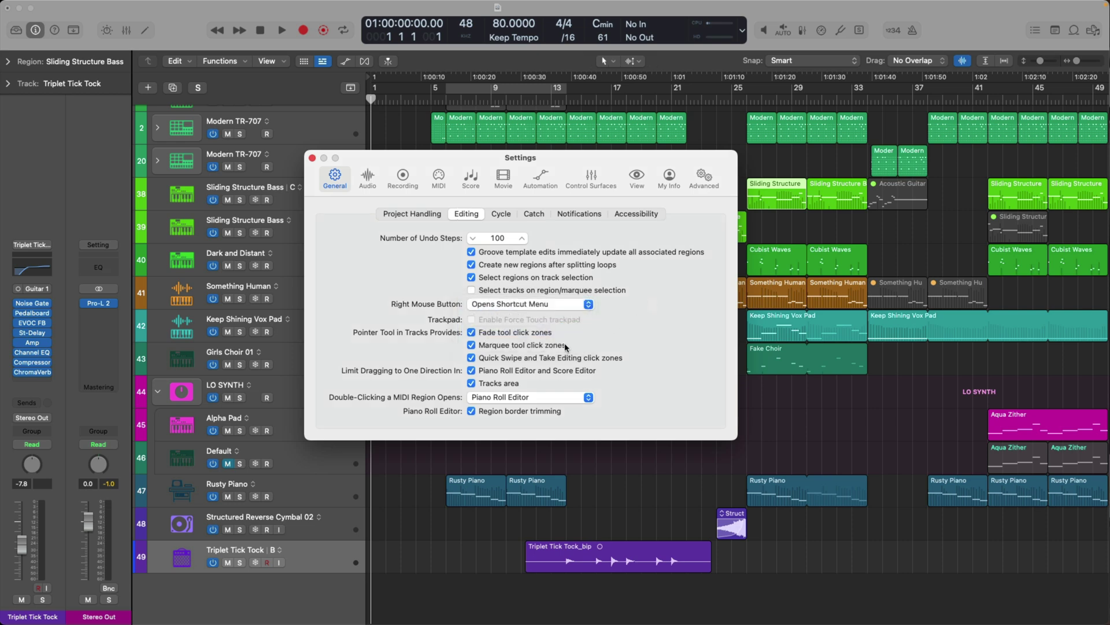
left_click(312, 158)
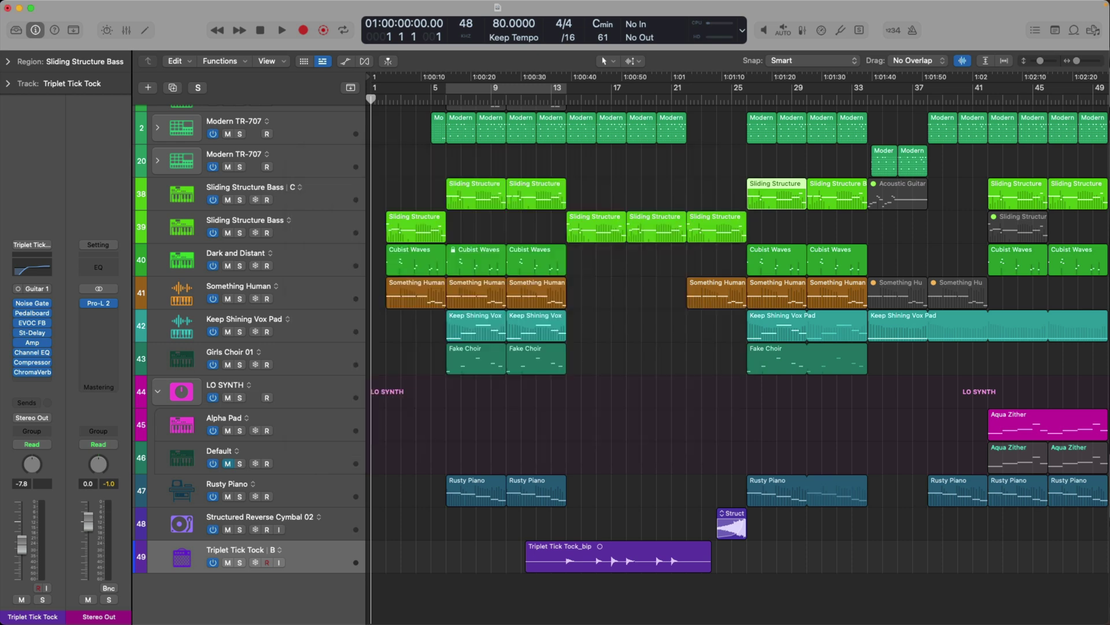
left_click_drag(465, 470, 847, 570)
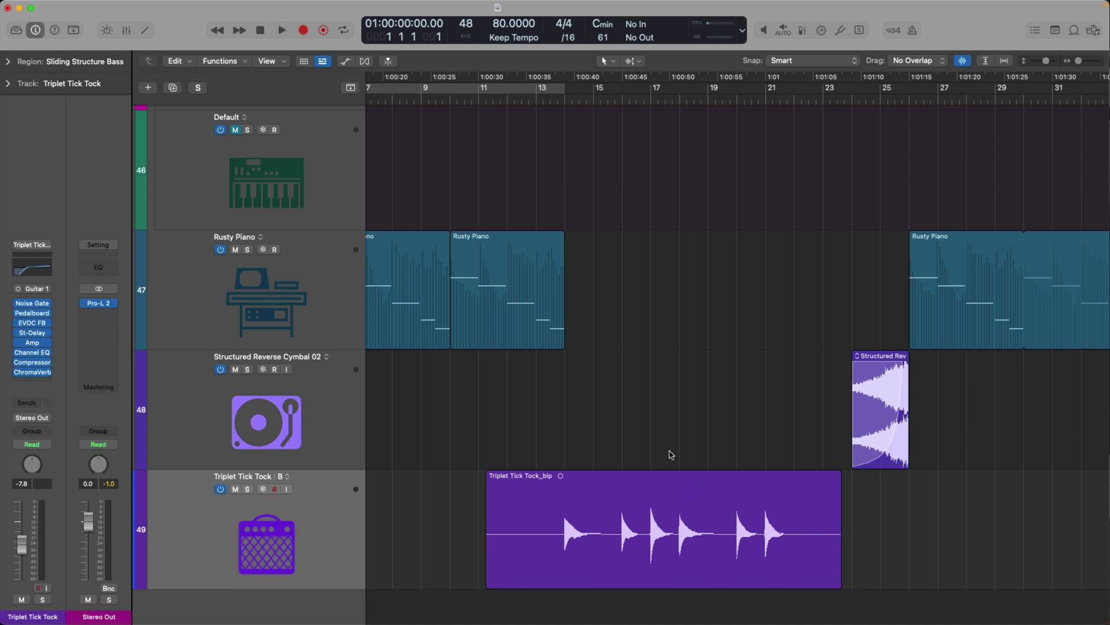
key("z")
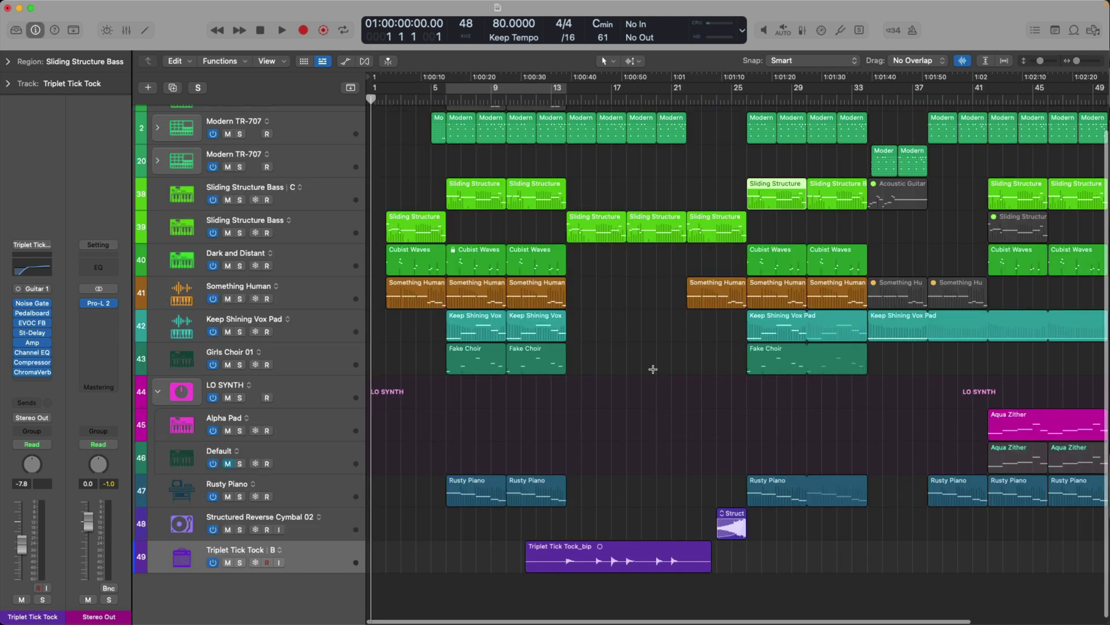
Step: Place a marquee point near bar 5 in the Alpha Pad lane and play from it
left_click(432, 431)
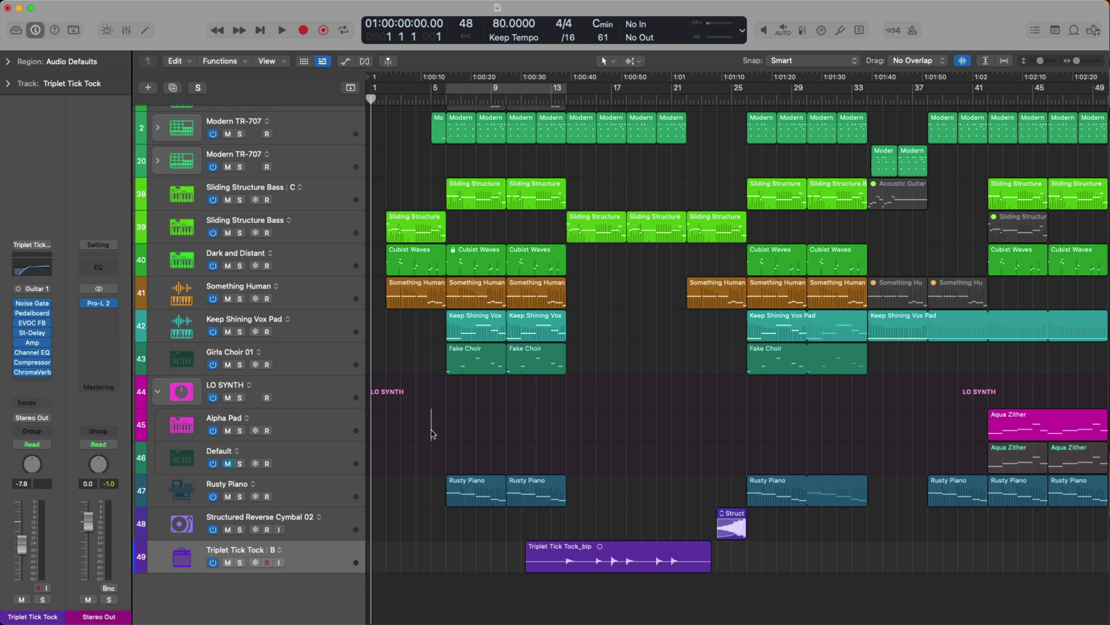
key("space")
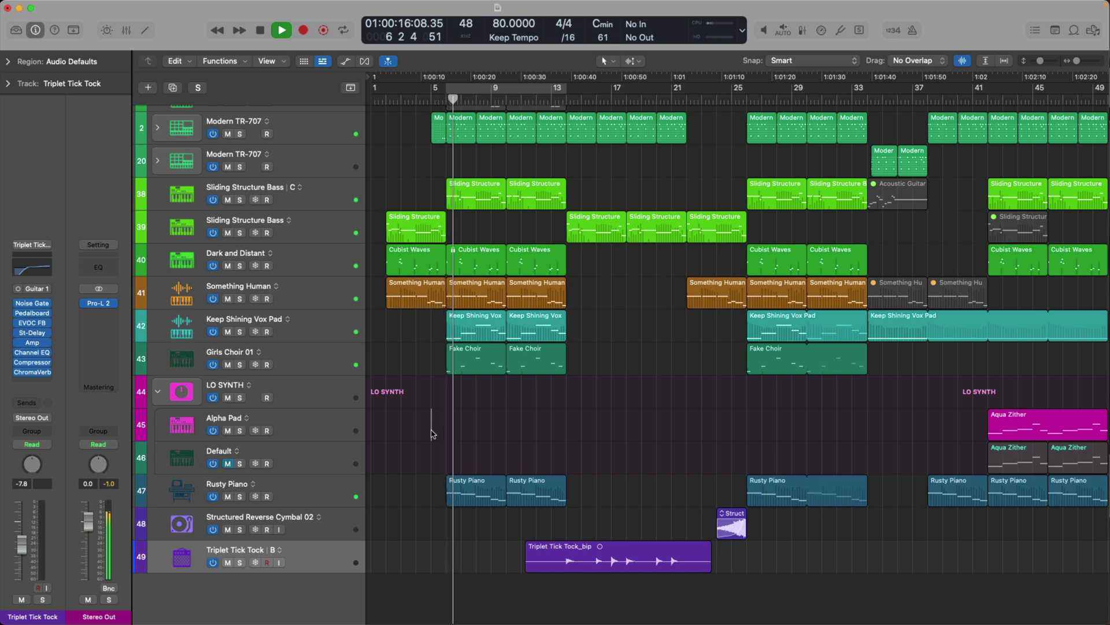
key("space")
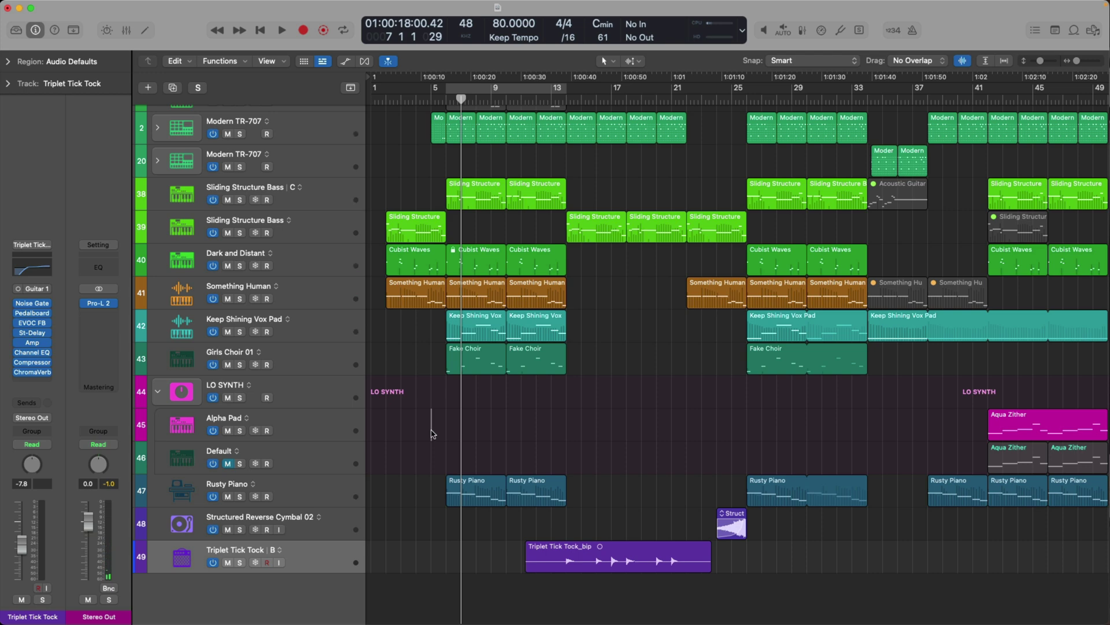
Step: Turn on cycle, move the marquee point to around bar 17, and play from there
key("c")
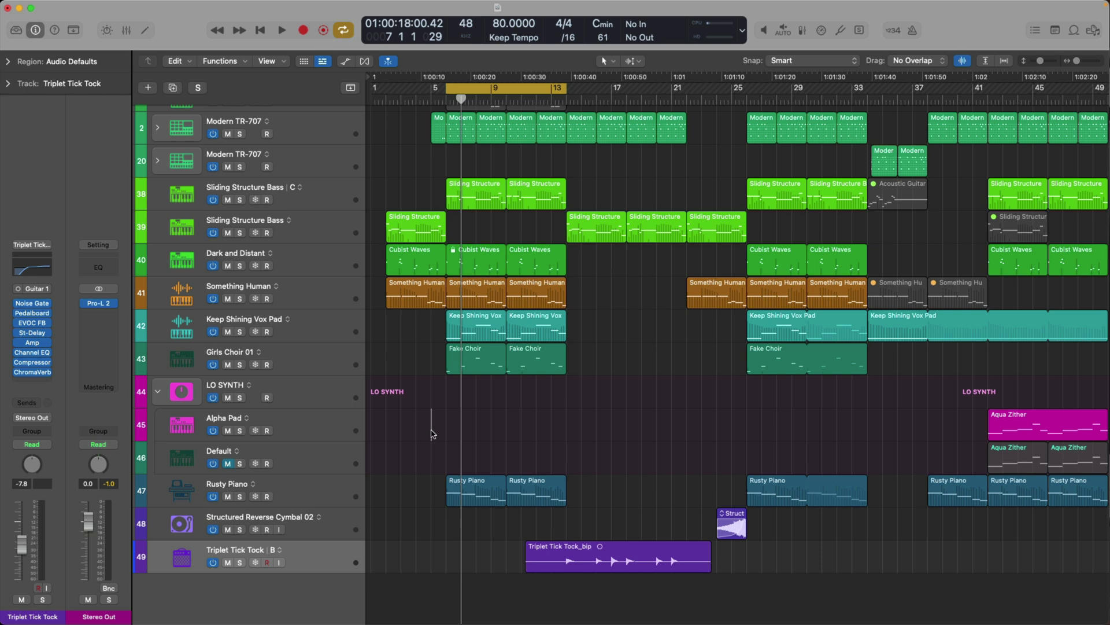
left_click(626, 425)
key("space")
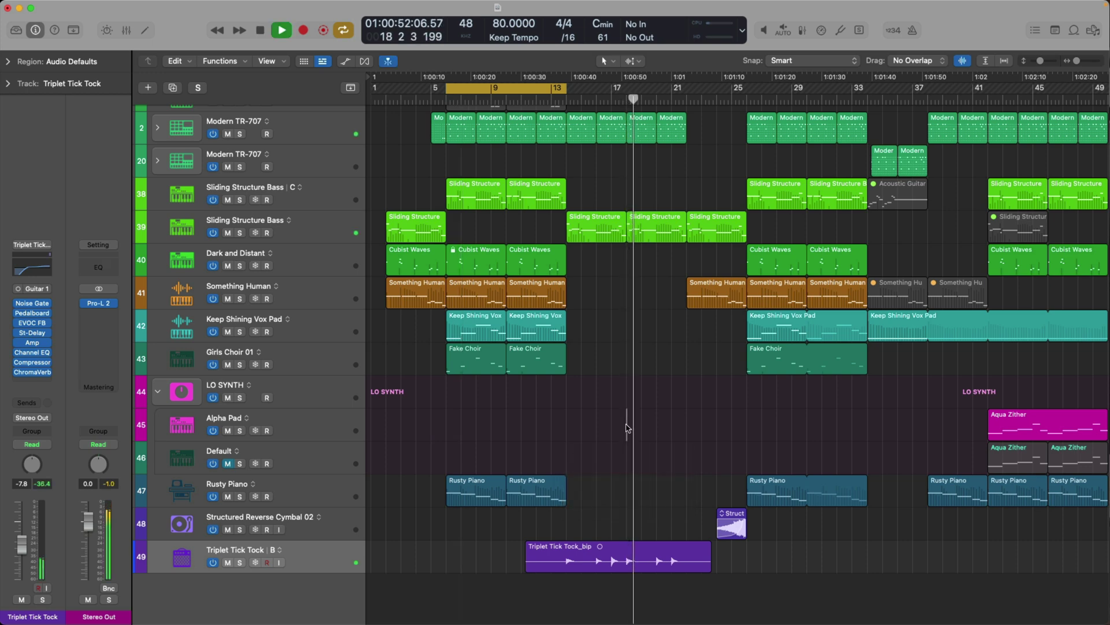
key("space")
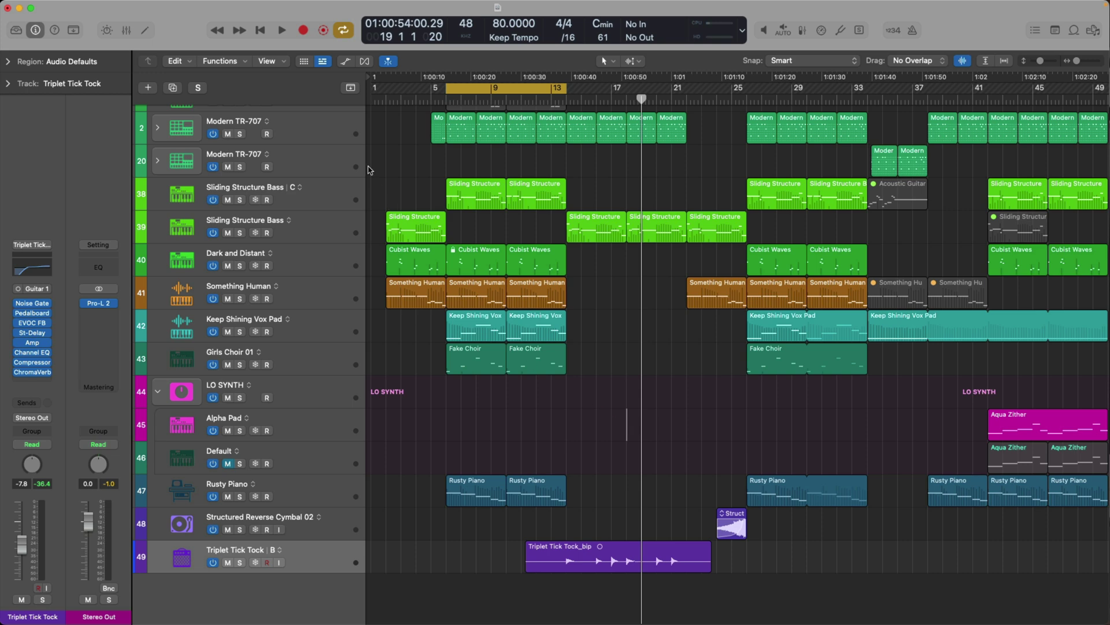
Step: View the Play button's start options unchanged, then play briefly from the cycle start
right_click(289, 36)
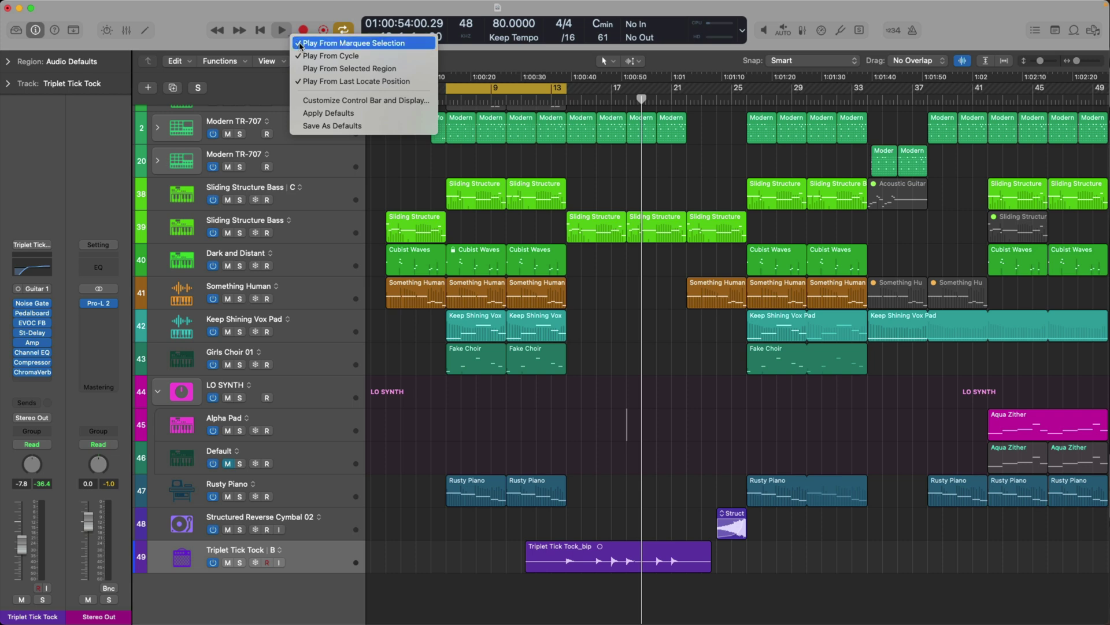
left_click(300, 43)
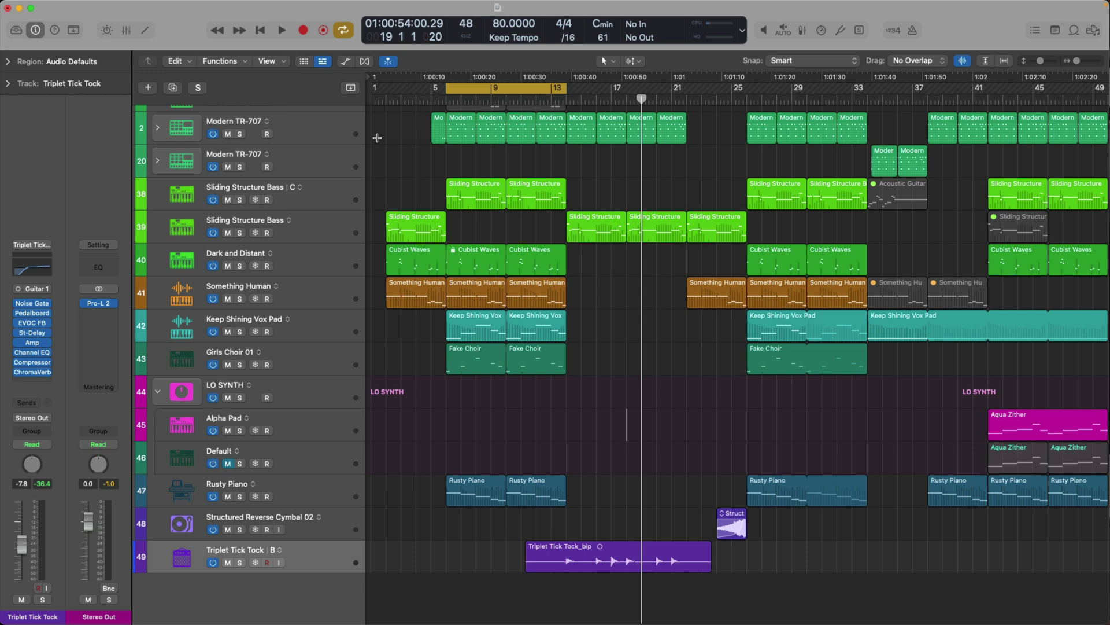
key("space")
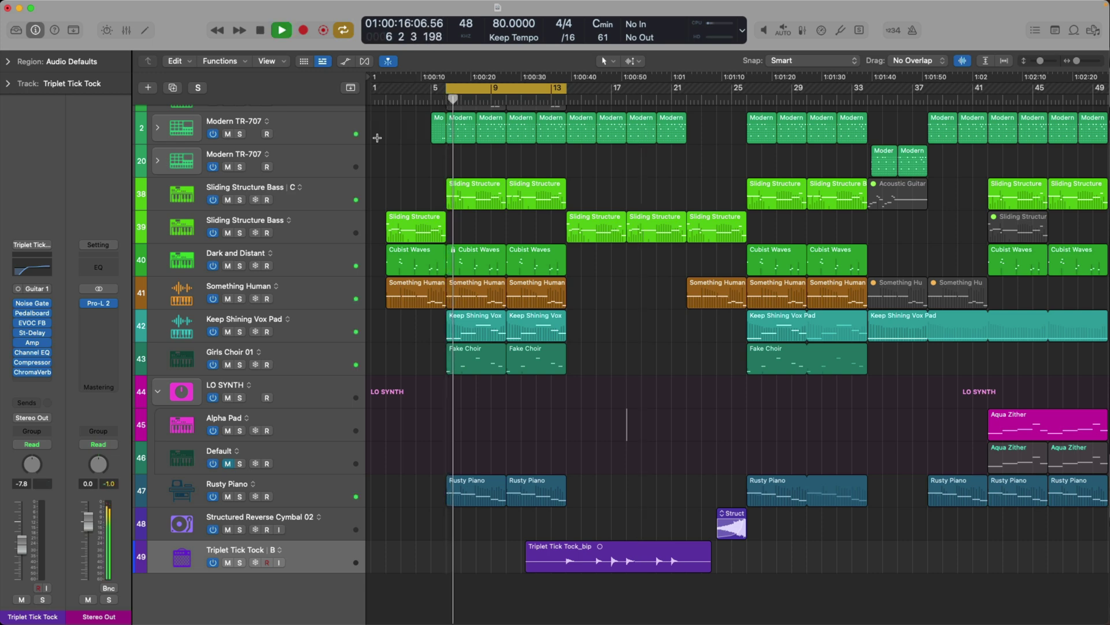
key("space")
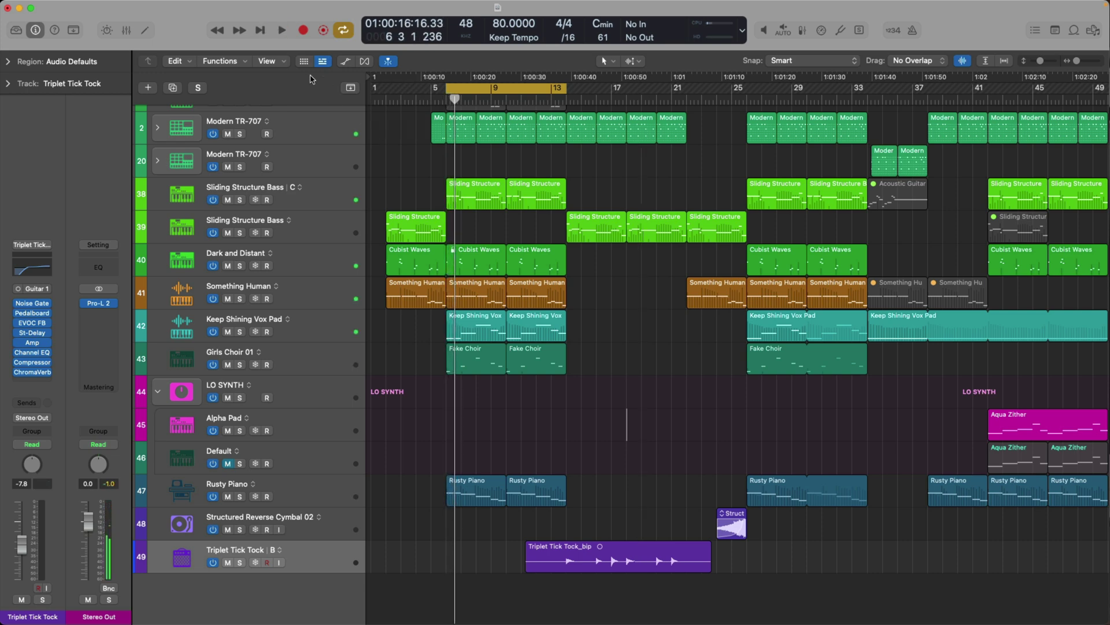
Step: Set playback to Play From Marquee Selection and turn Cycle off
right_click(286, 36)
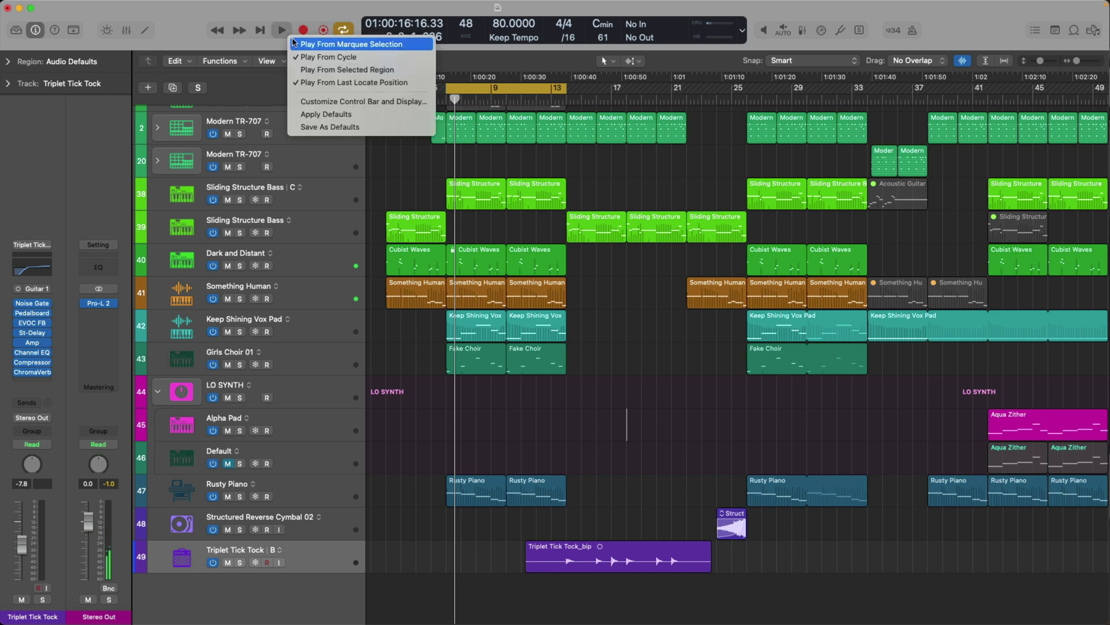
left_click(300, 42)
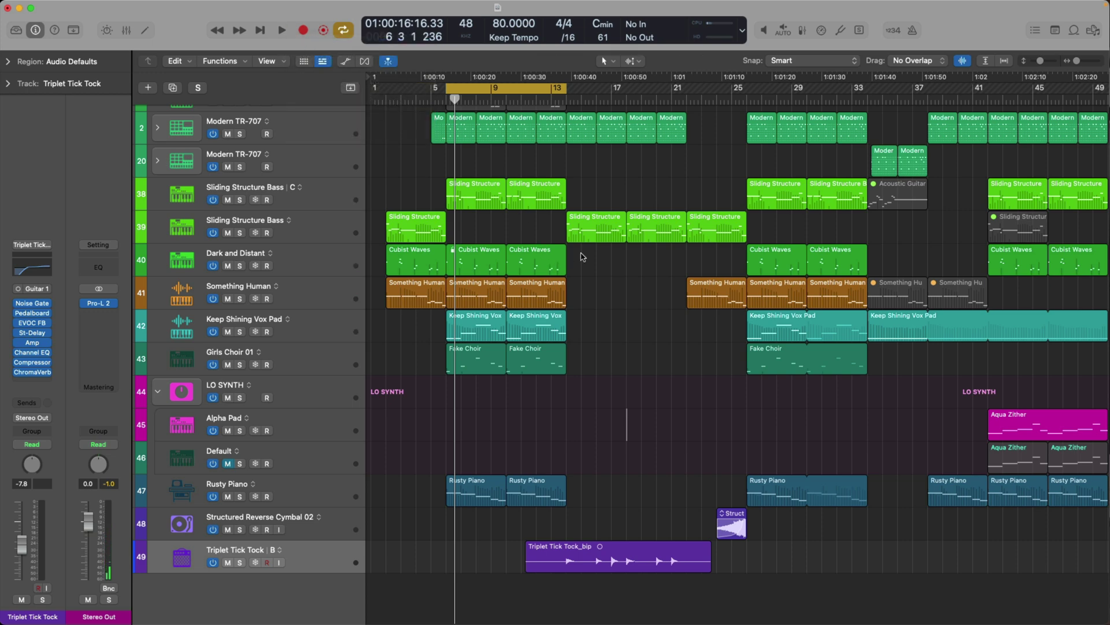
key("c")
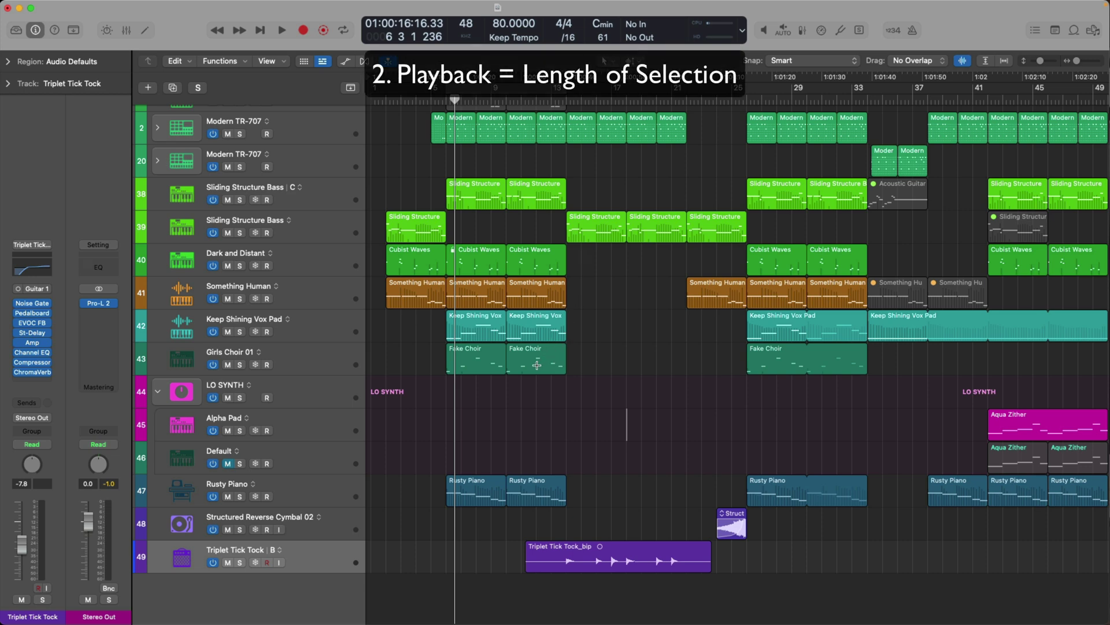
Step: Marquee a stretch of the Keep Shining Vox Pad track and play just that stretch
left_click_drag(536, 363, 582, 356)
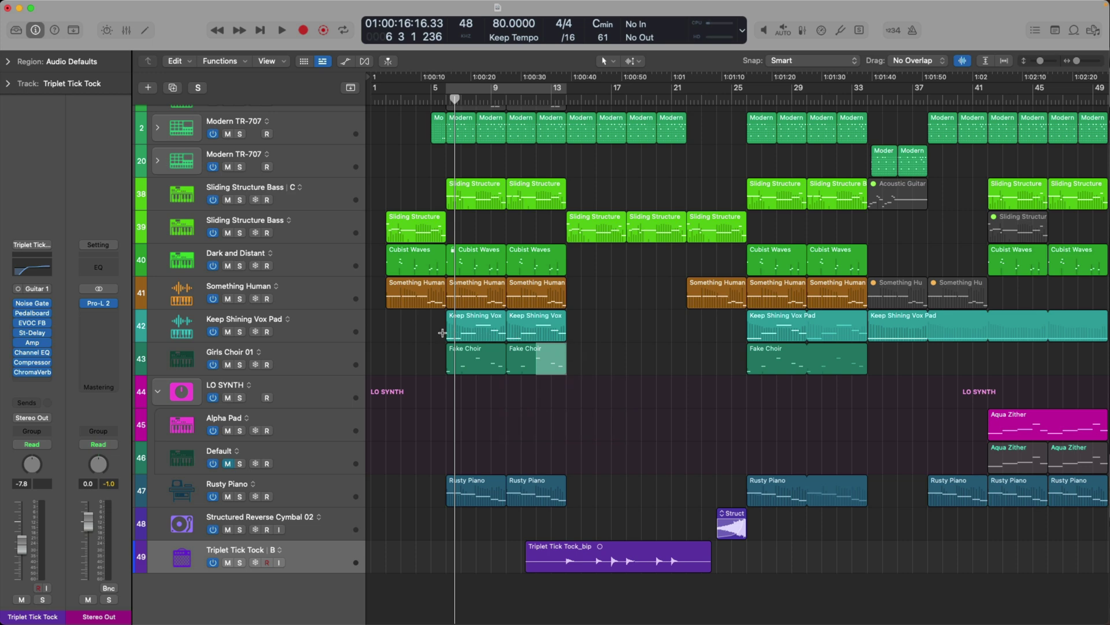
left_click_drag(442, 333, 478, 332)
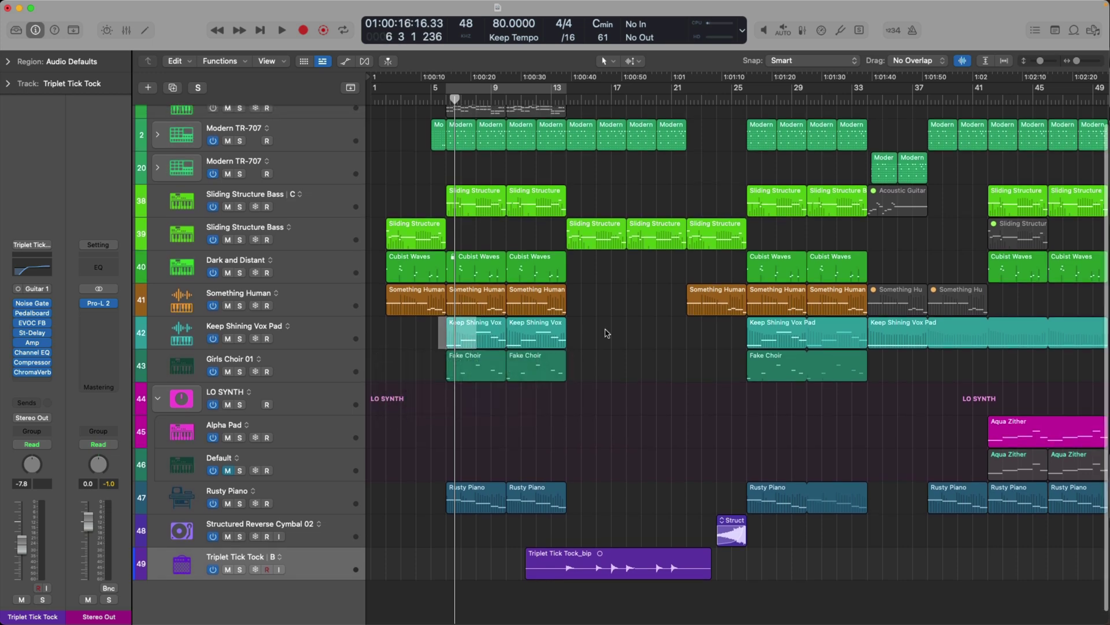
key("space")
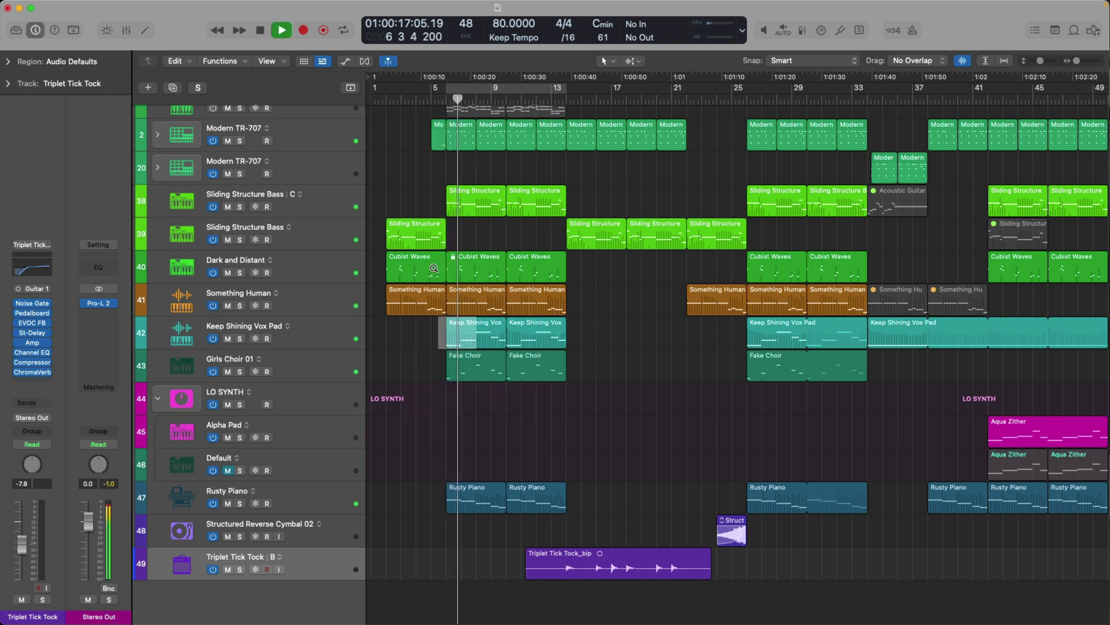
Step: Zoom in on Cubist Waves to Fake Choir, cycle bars 5–8, and marquee bars 9–11 on Something Human
left_click_drag(434, 268, 585, 384)
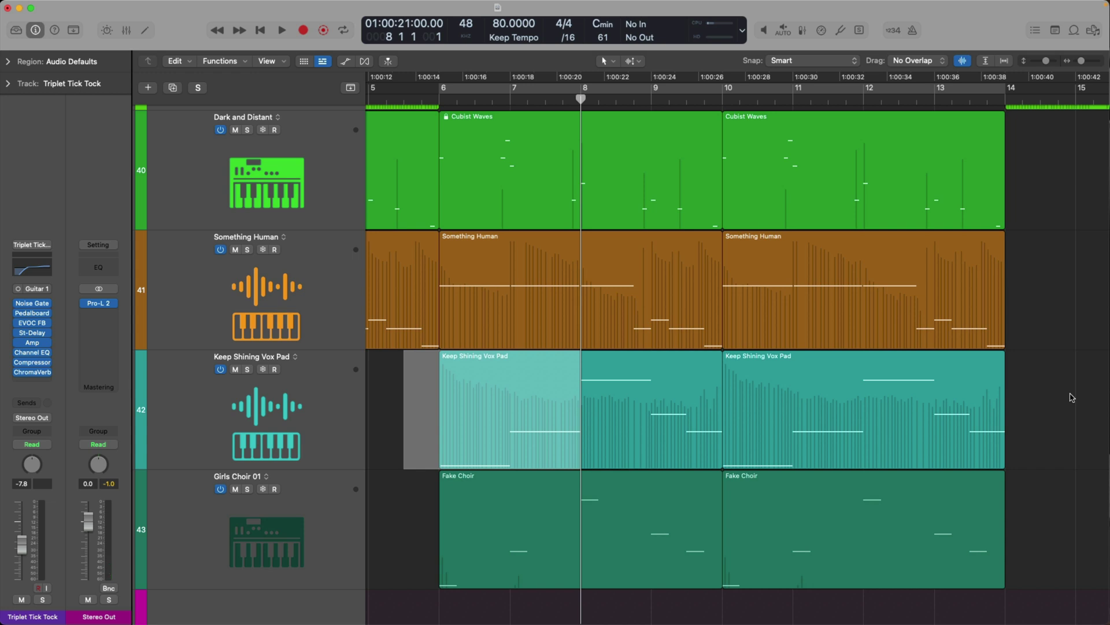
scroll(1072, 398, "left", 2)
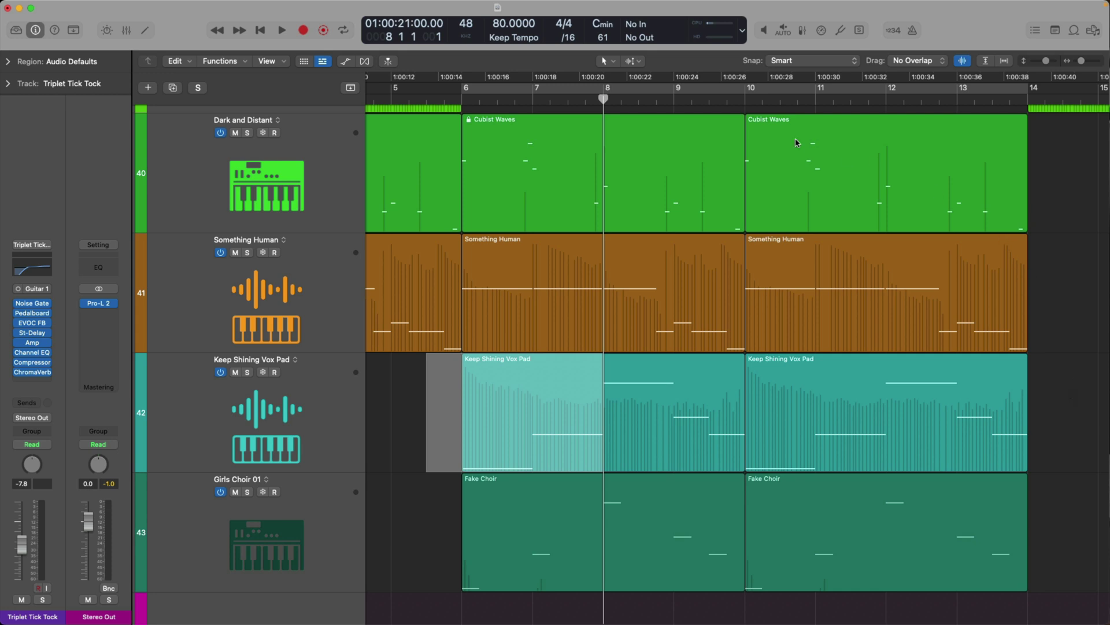
left_click_drag(441, 94, 608, 89)
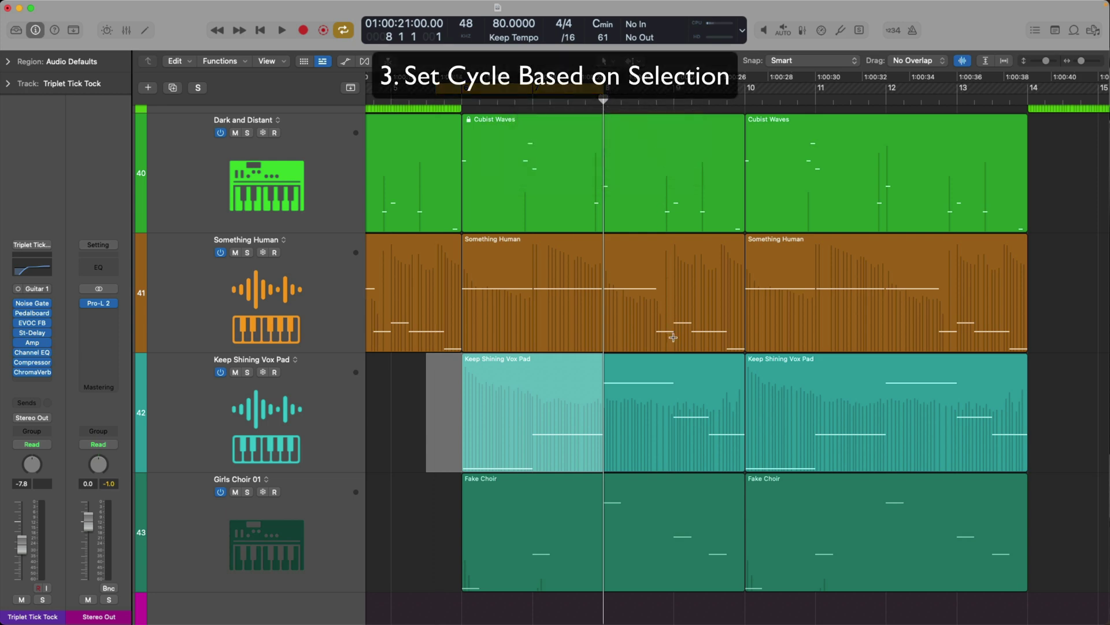
left_click_drag(674, 338, 938, 324)
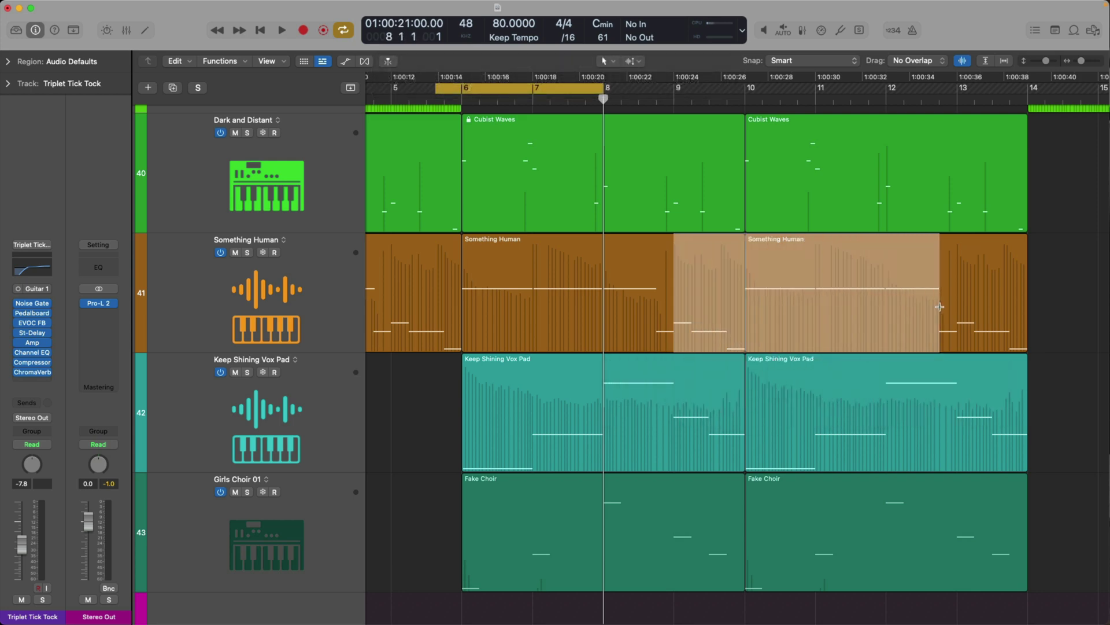
Step: Extend the Something Human marquee, set the locators to it with Cmd-U, and play the range
left_click(939, 310)
key("super+u")
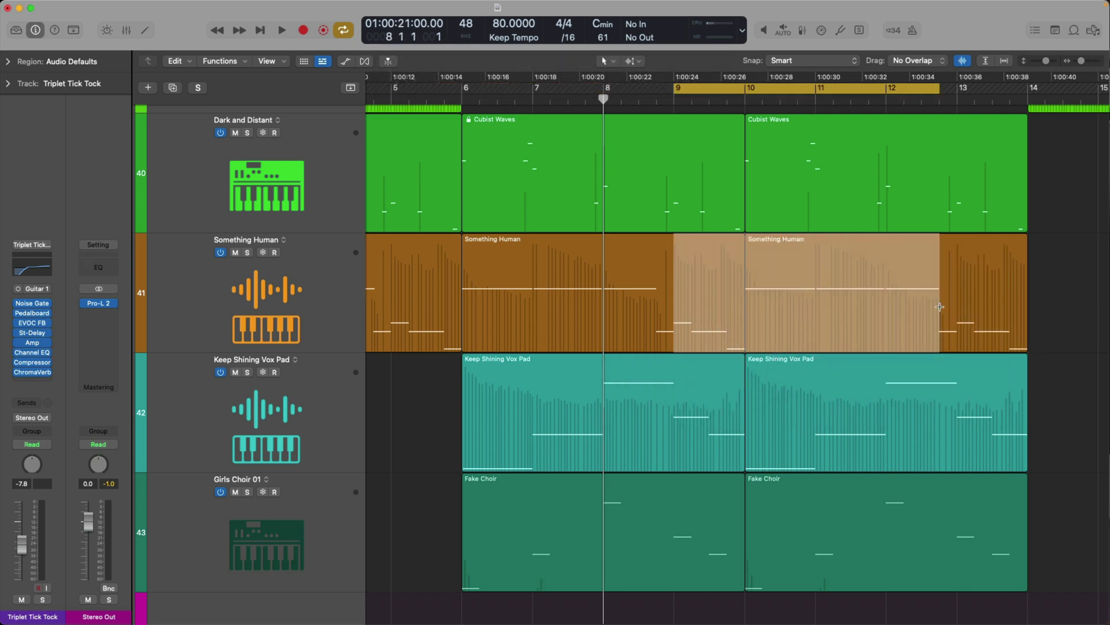
key("space")
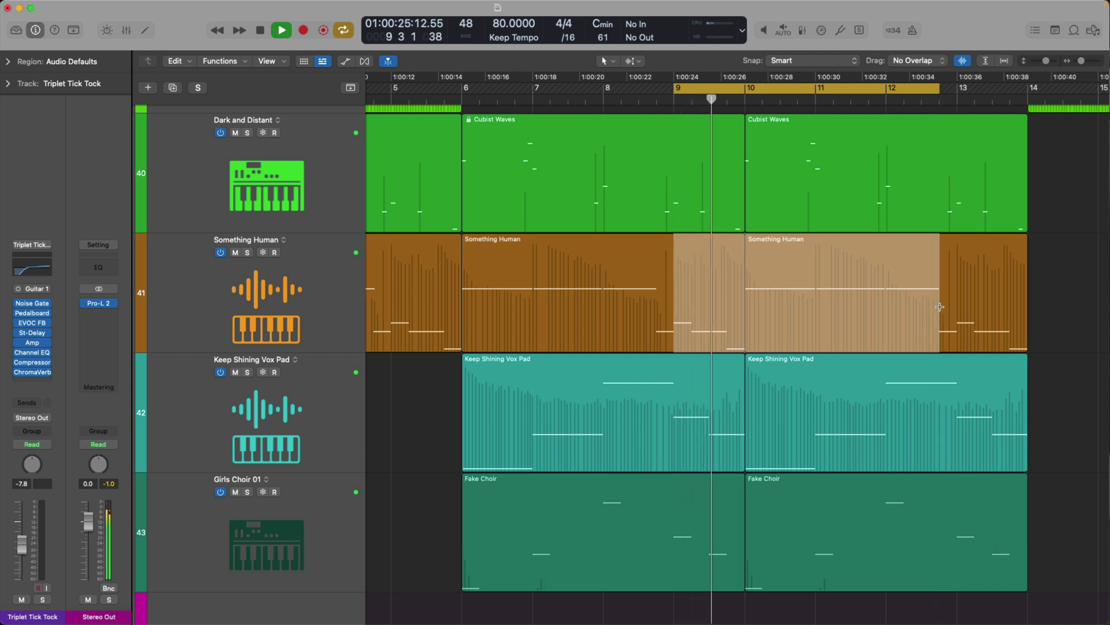
key("space")
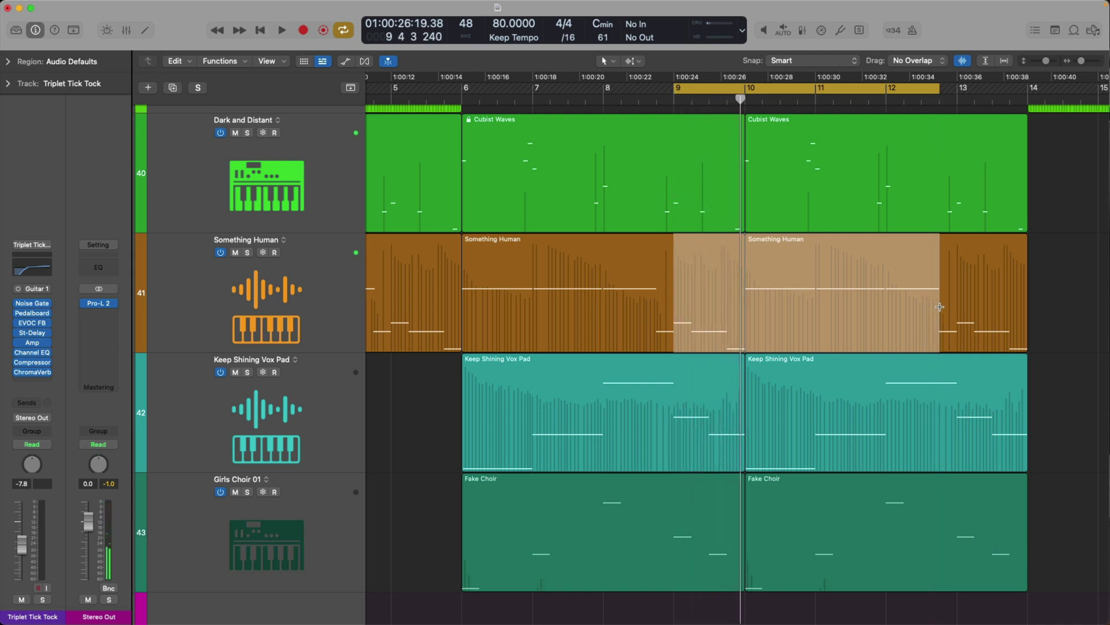
Step: Zoom out, turn Cycle off, and zoom in on the lower tracks around bars 9–26
key("z")
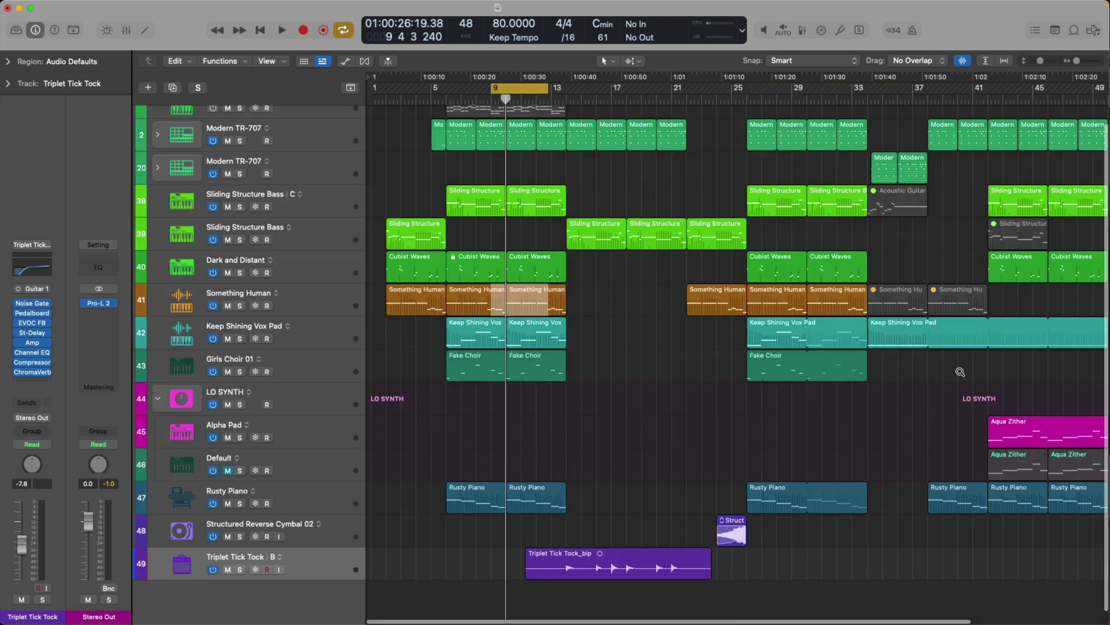
key("c")
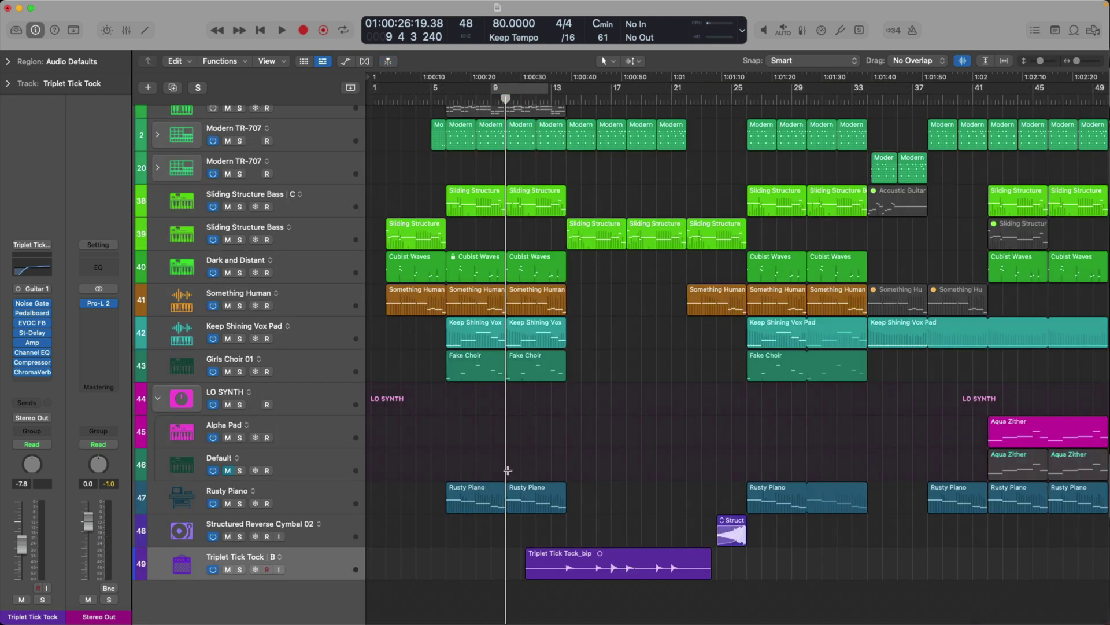
left_click_drag(485, 455, 762, 566)
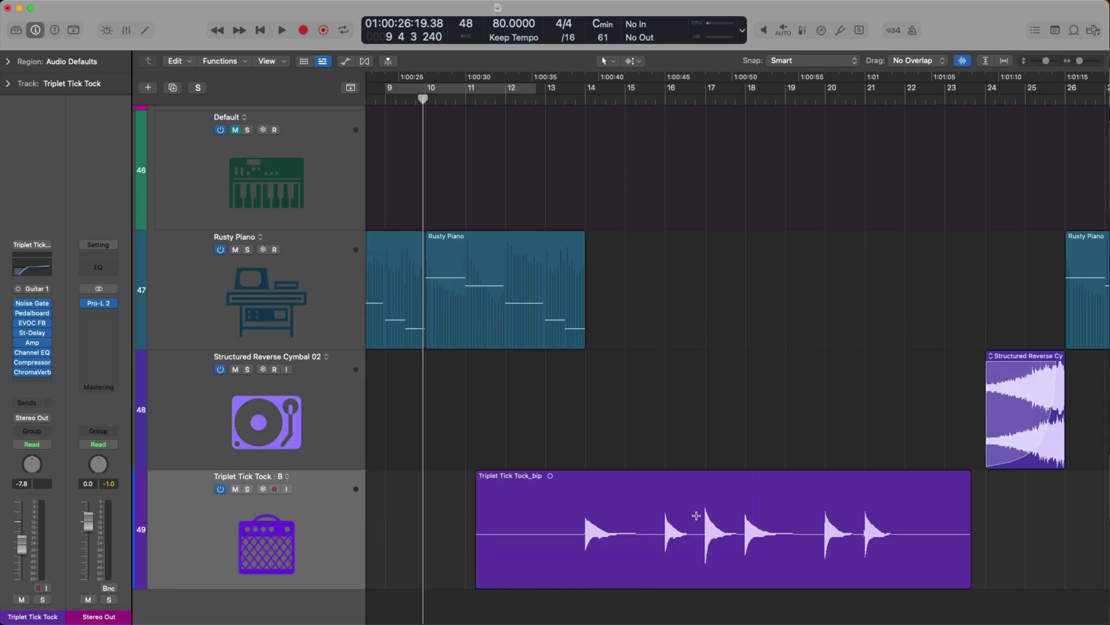
Step: Split Rusty Piano at bar 12, marquee bars 11–13, and drag that section to bar 16
left_click(506, 334)
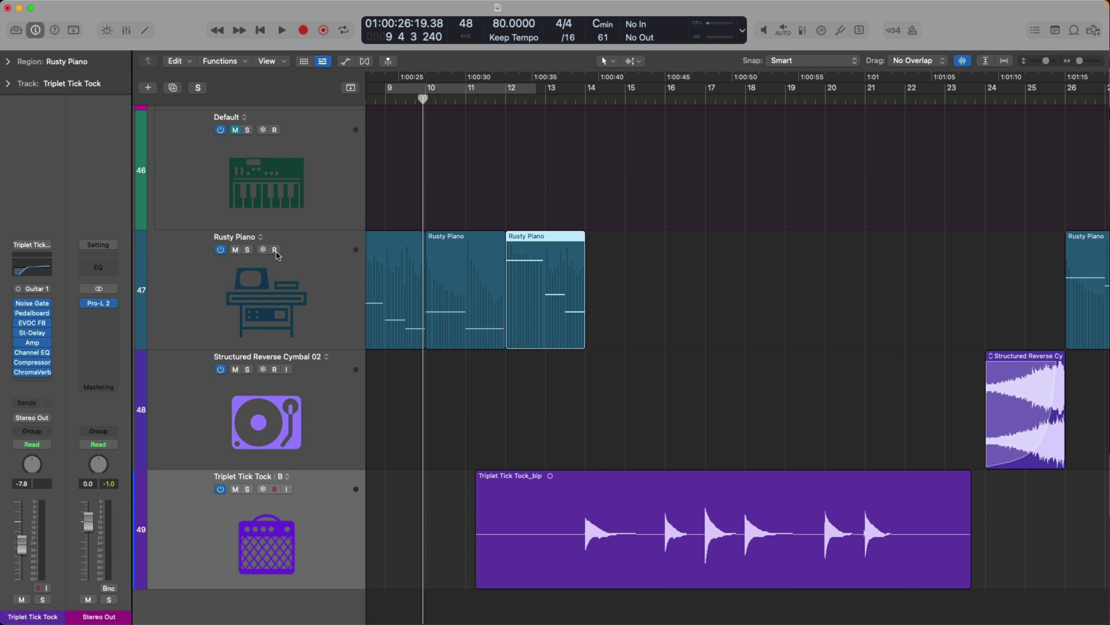
left_click(270, 286)
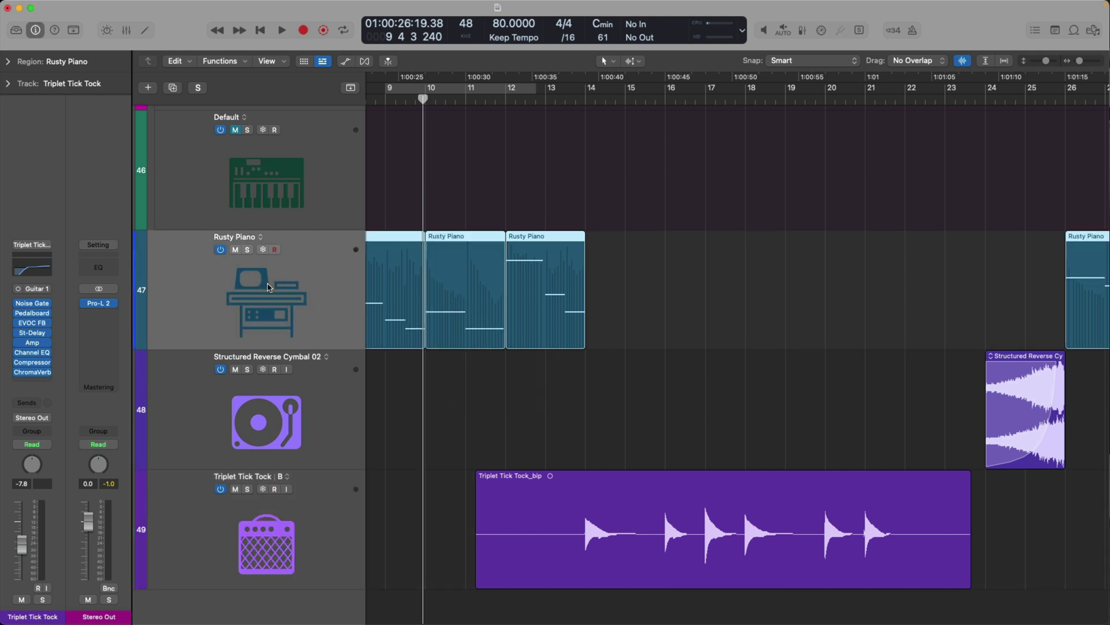
left_click(599, 249)
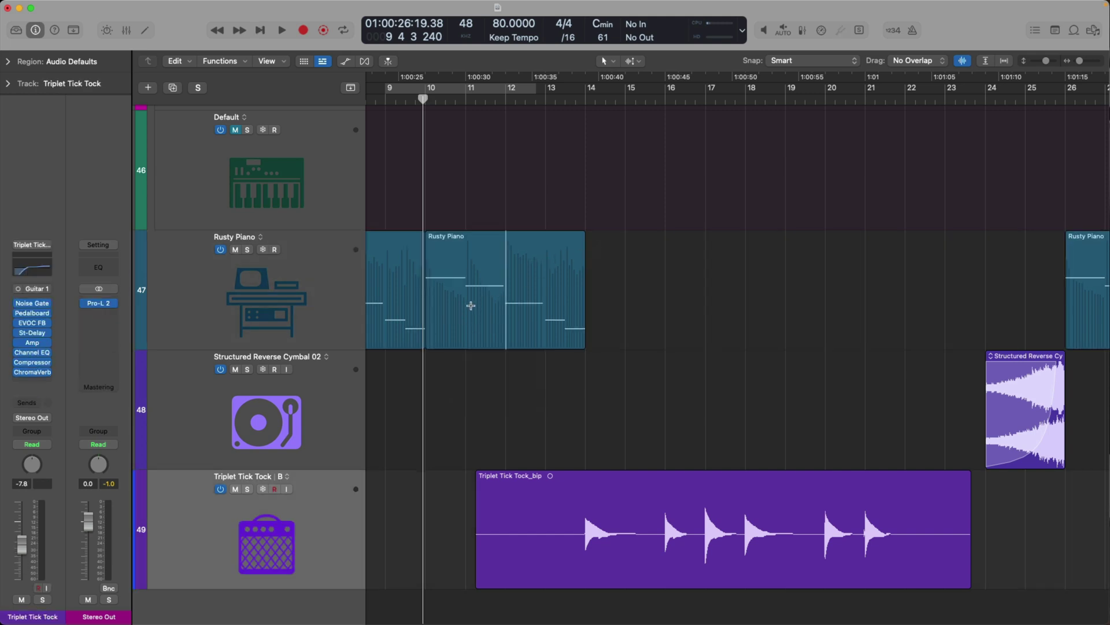
left_click_drag(466, 307, 547, 324)
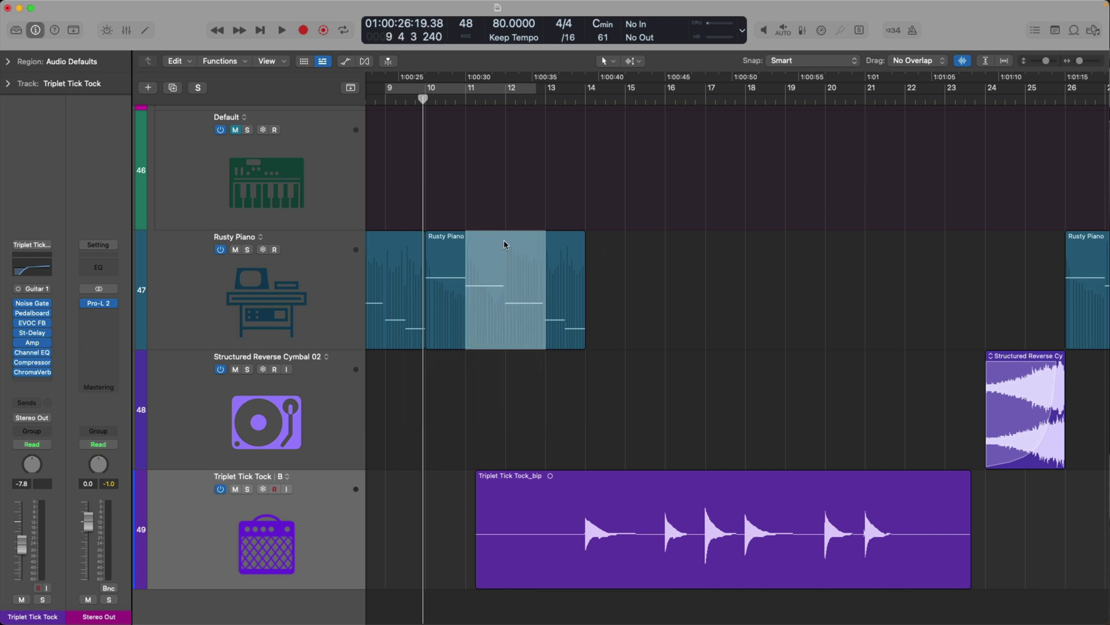
left_click_drag(504, 241, 708, 243)
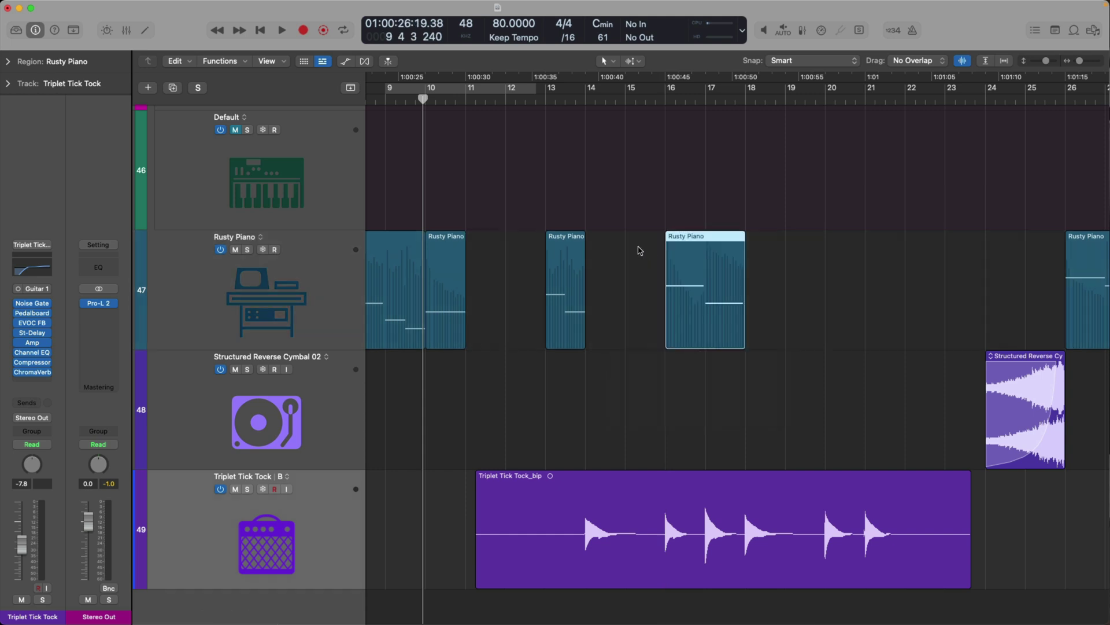
Step: Undo the move, Option-drag copy the Rusty Piano bars 11–13 to bar 16, and marquee part of Triplet Tick Tock
key("super+z")
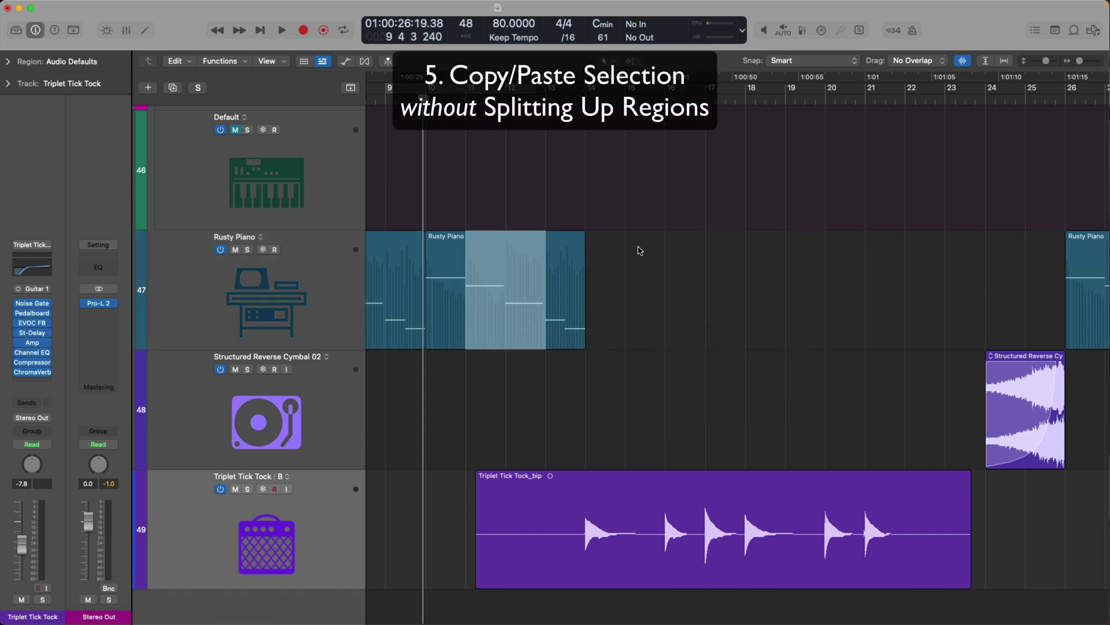
left_click_drag(496, 241, 715, 243)
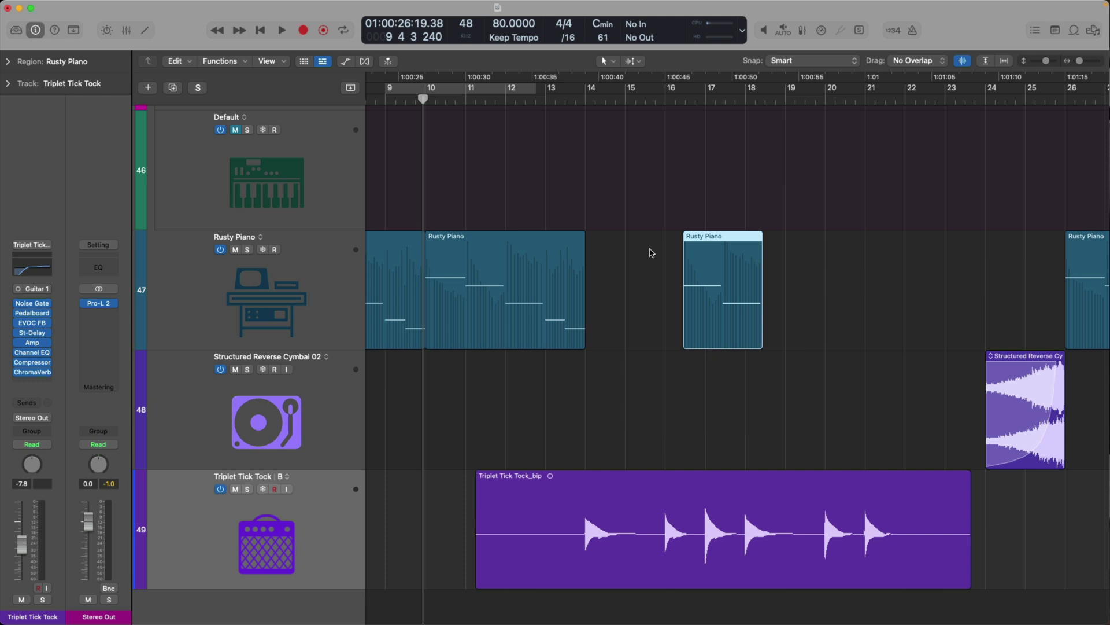
left_click_drag(580, 538, 1018, 515)
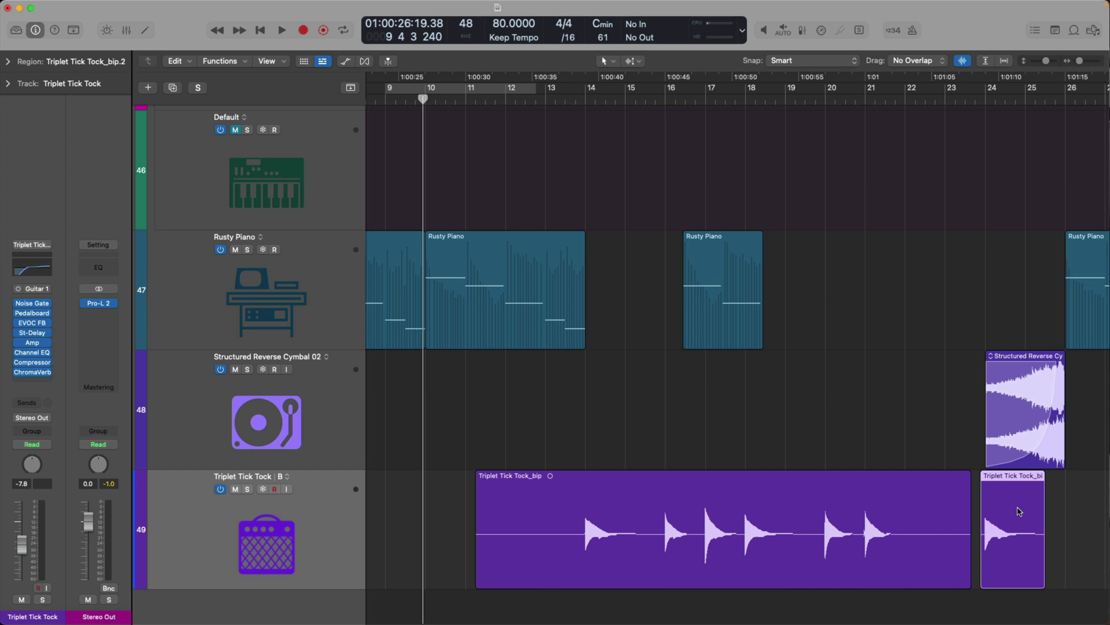
Step: Delete the pasted region copies and clear the Rusty Piano marquee selection
key("Delete")
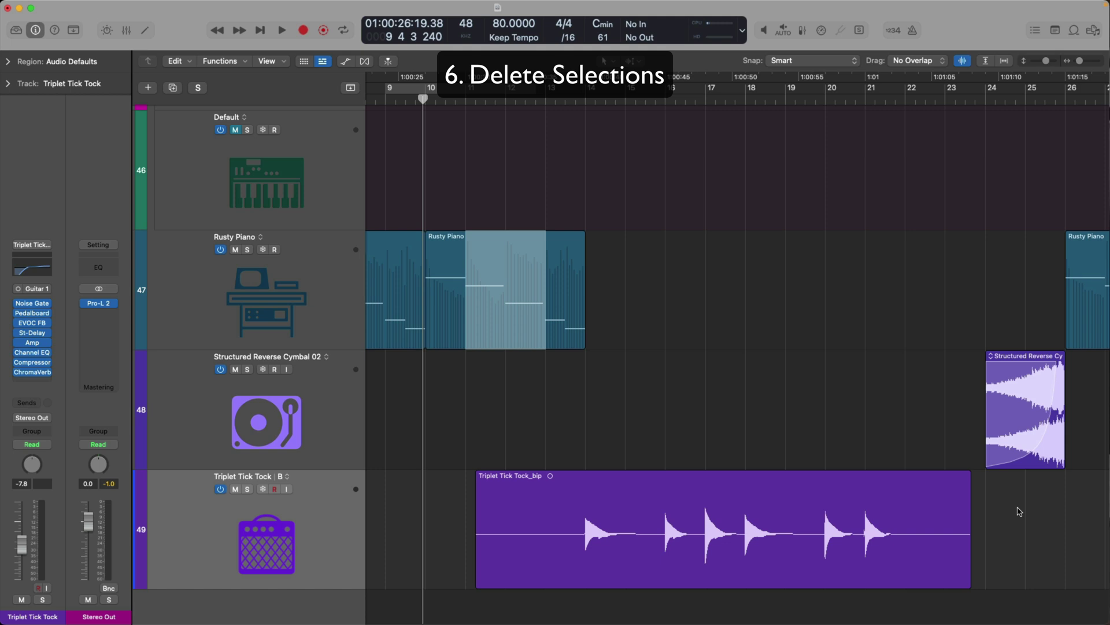
right_click(1019, 511)
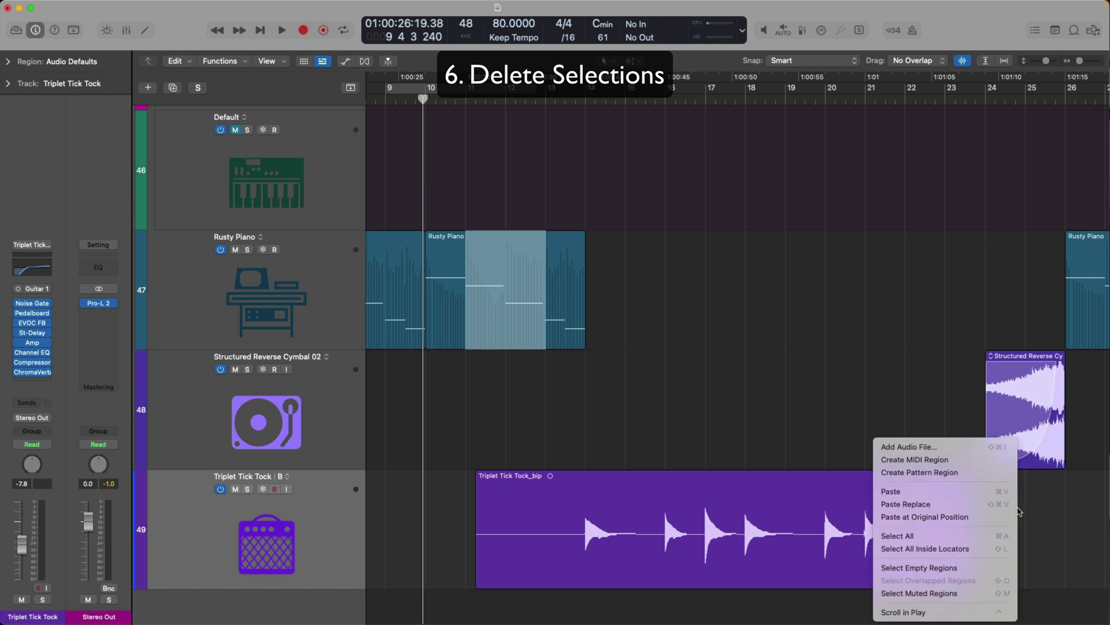
left_click(1018, 510)
left_click(1016, 508)
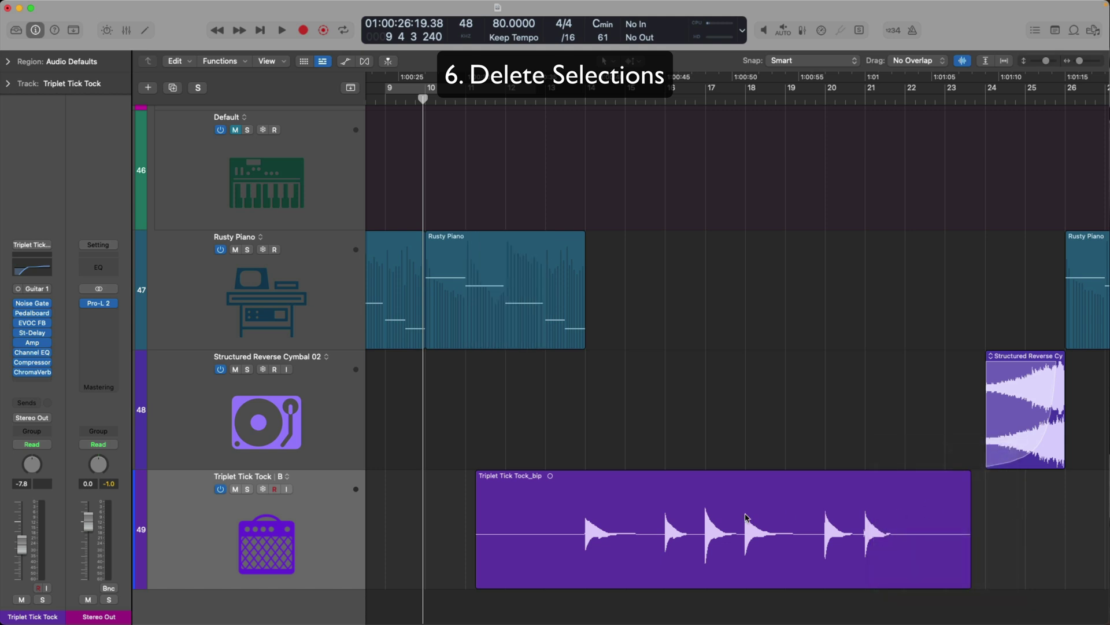
Step: Try and undo a split in Triplet Tick Tock, then delete a marquee stretch around bars 13–15
left_click(565, 547)
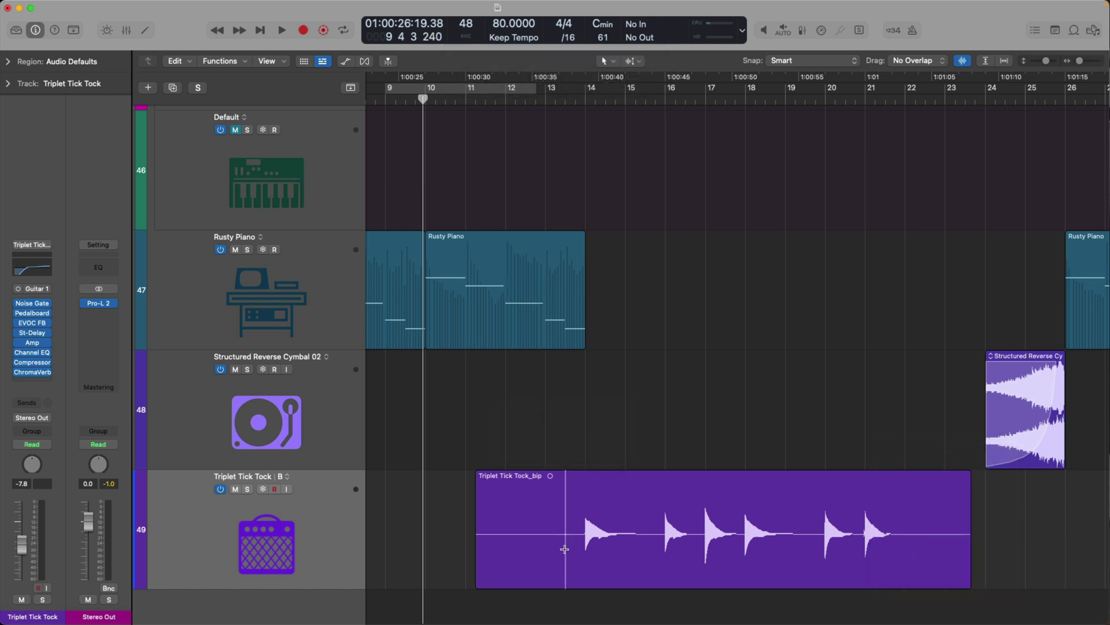
left_click(564, 549)
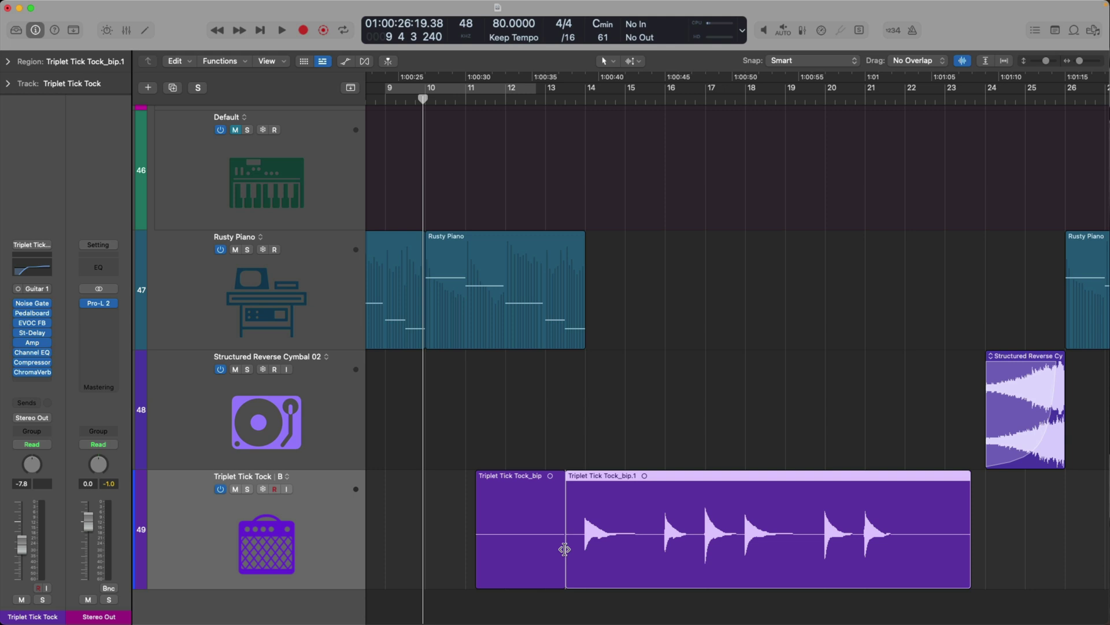
key("super+z")
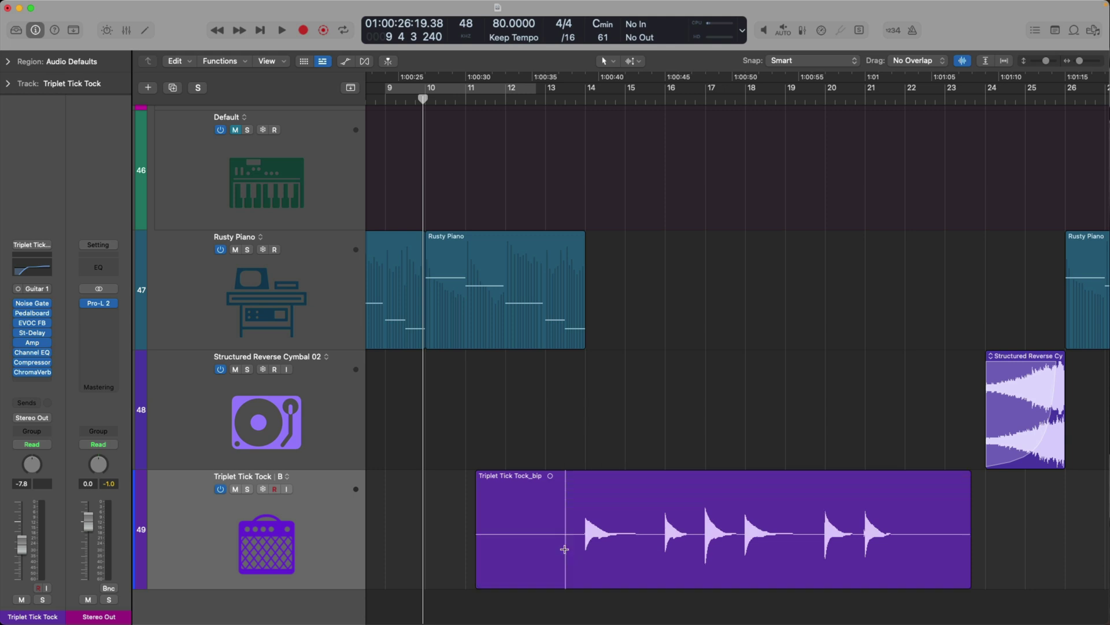
left_click_drag(565, 549, 650, 541)
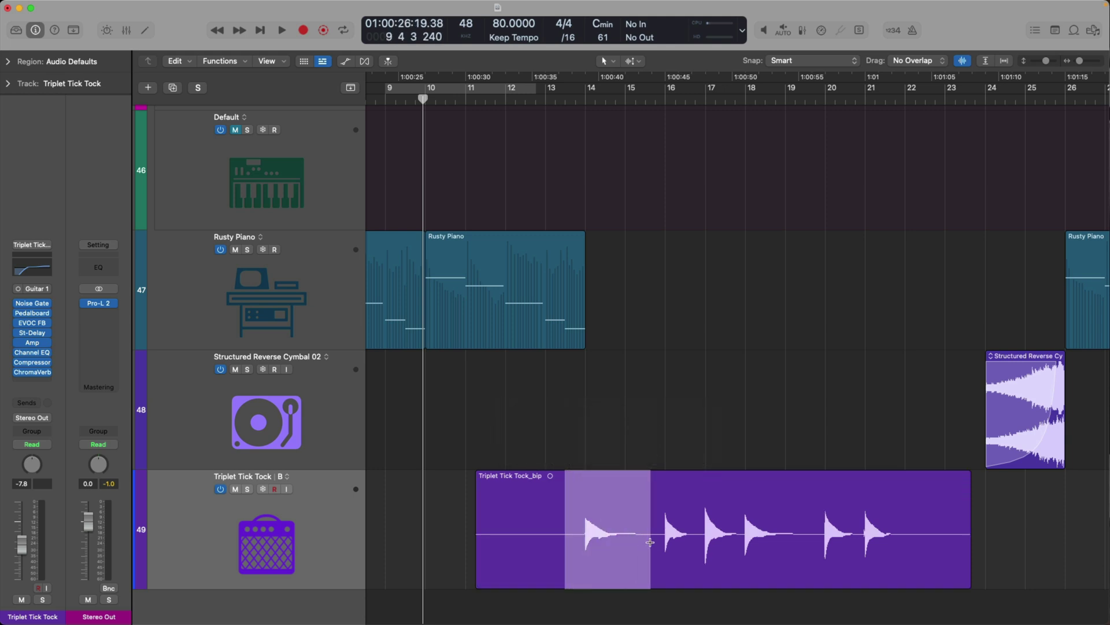
key("Delete")
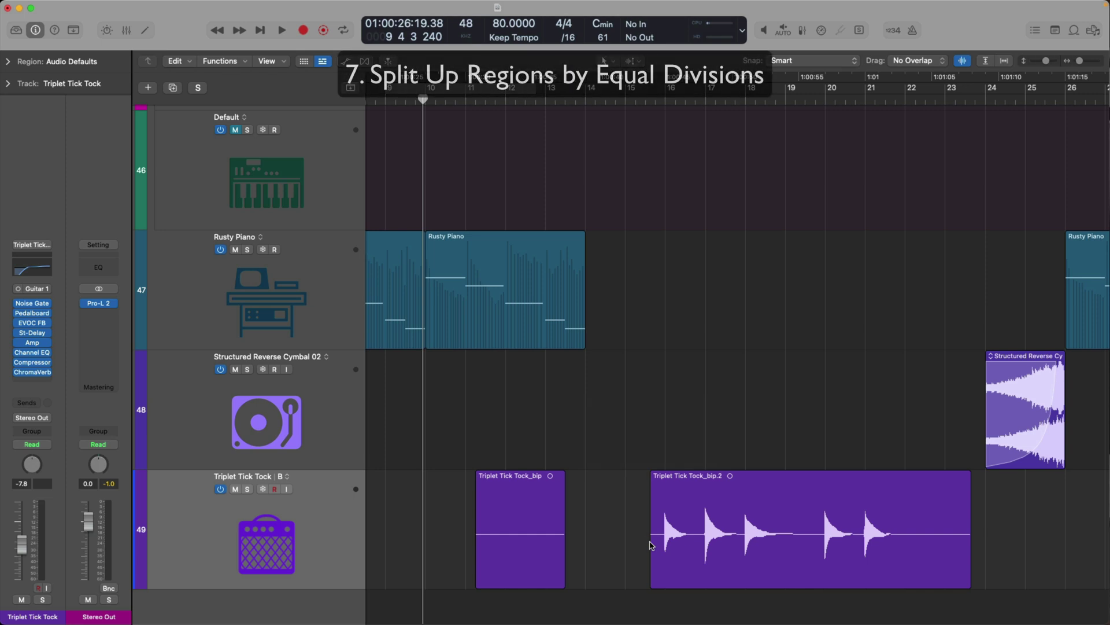
Step: Restore the deleted stretch, then trim Triplet Tick Tock to bars 14–23 by deleting both ends
key("super+z")
left_click(462, 487)
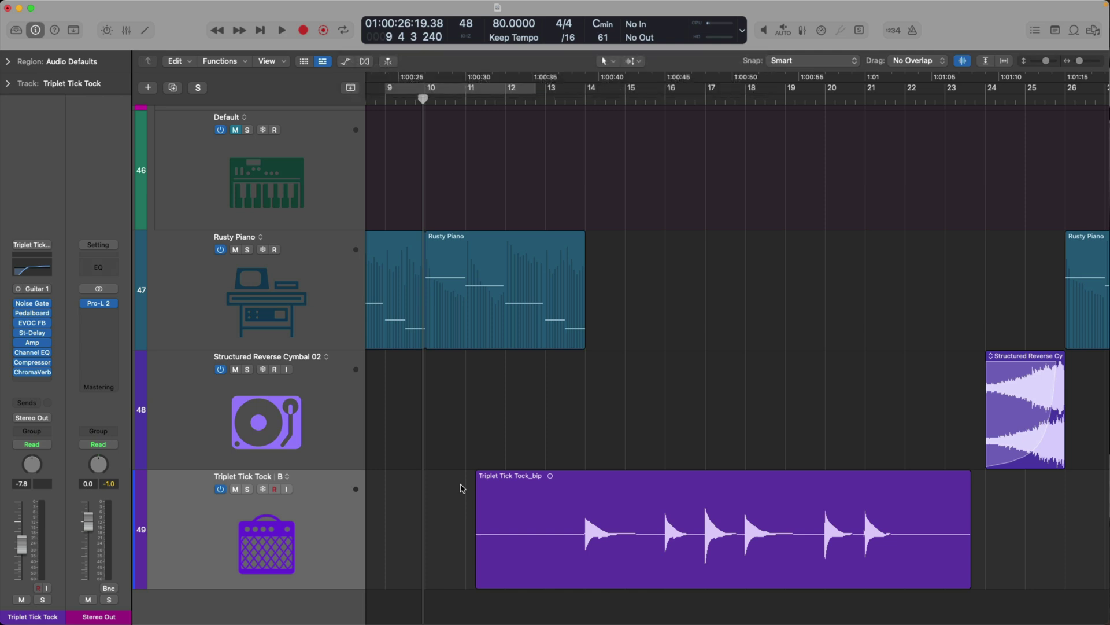
left_click_drag(459, 526, 582, 530)
key("Delete")
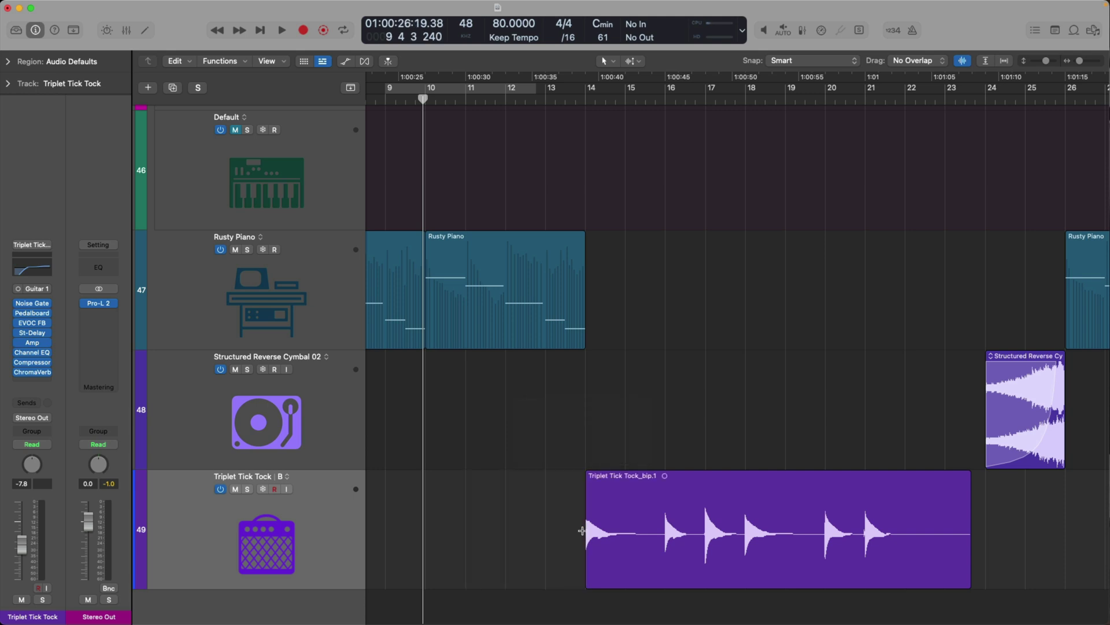
left_click_drag(995, 547, 948, 550)
key("Delete")
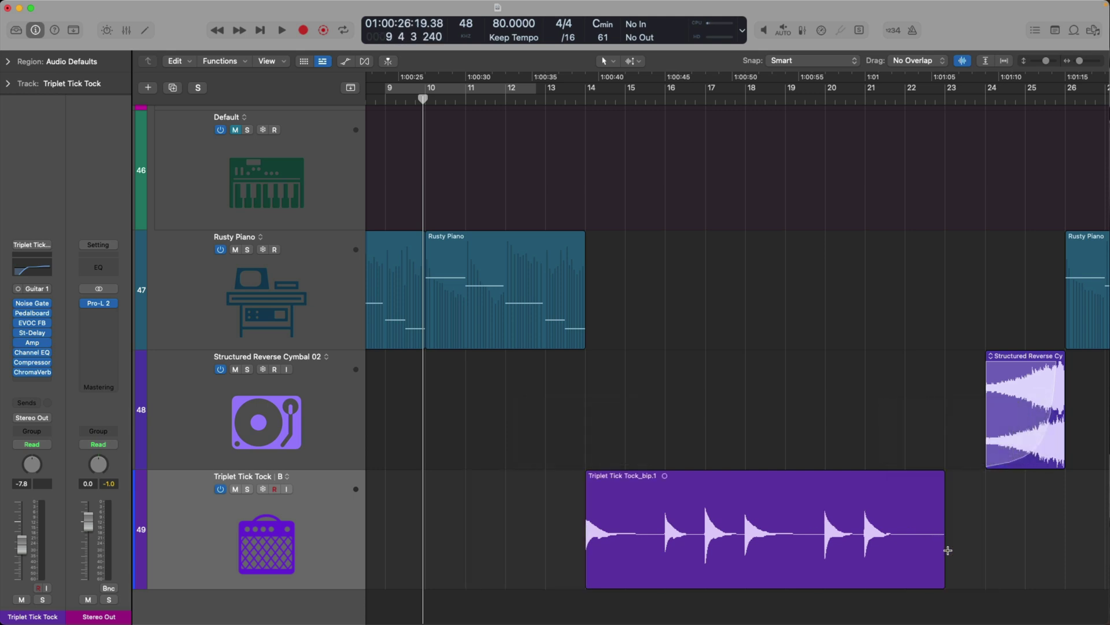
Step: Solo the Triplet Tick Tock track and play the trimmed region from bar 14
left_click(856, 514)
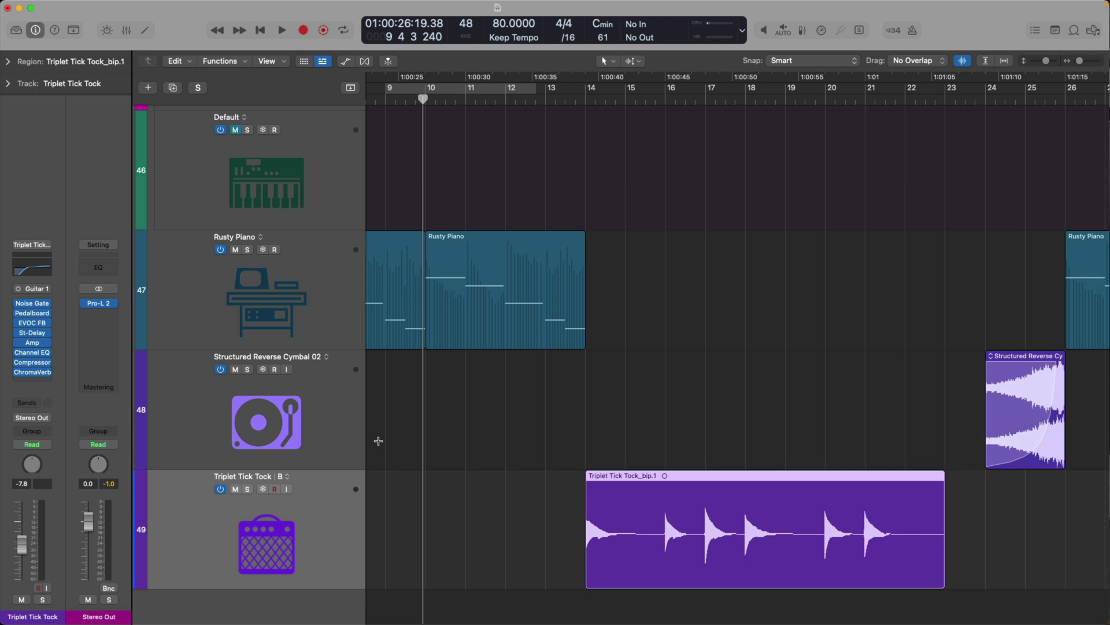
left_click(246, 489)
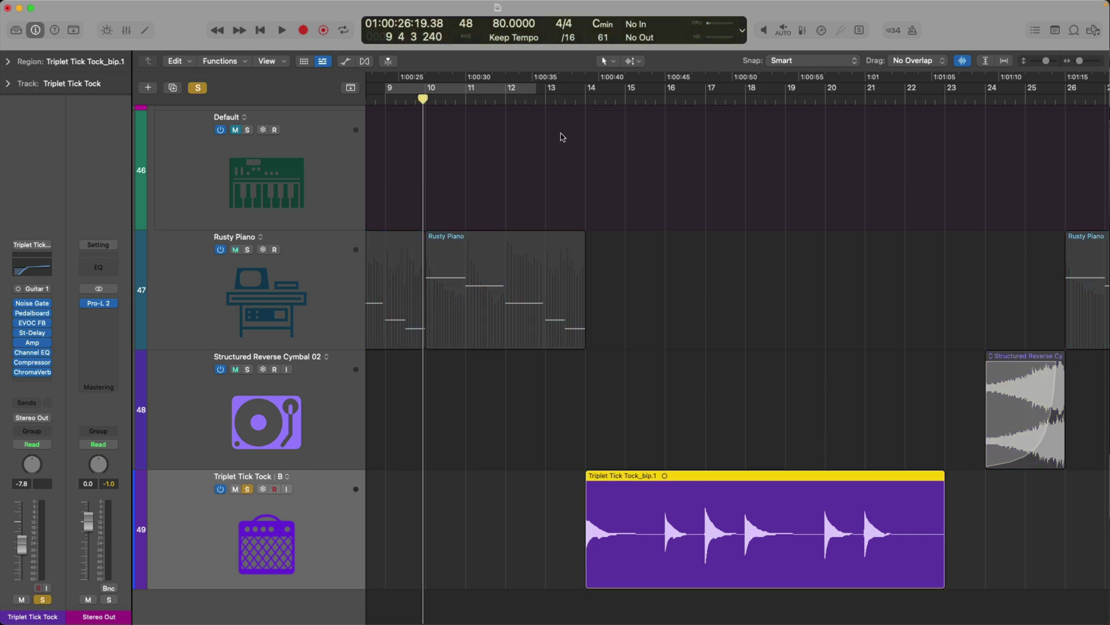
left_click(587, 97)
key("space")
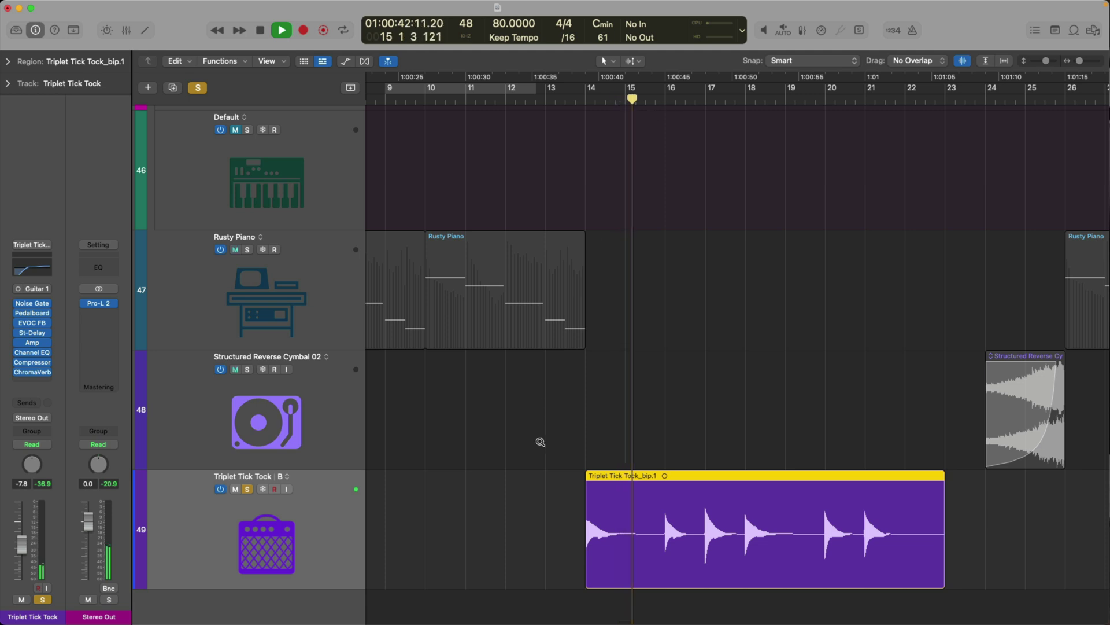
left_click_drag(541, 443, 1008, 592)
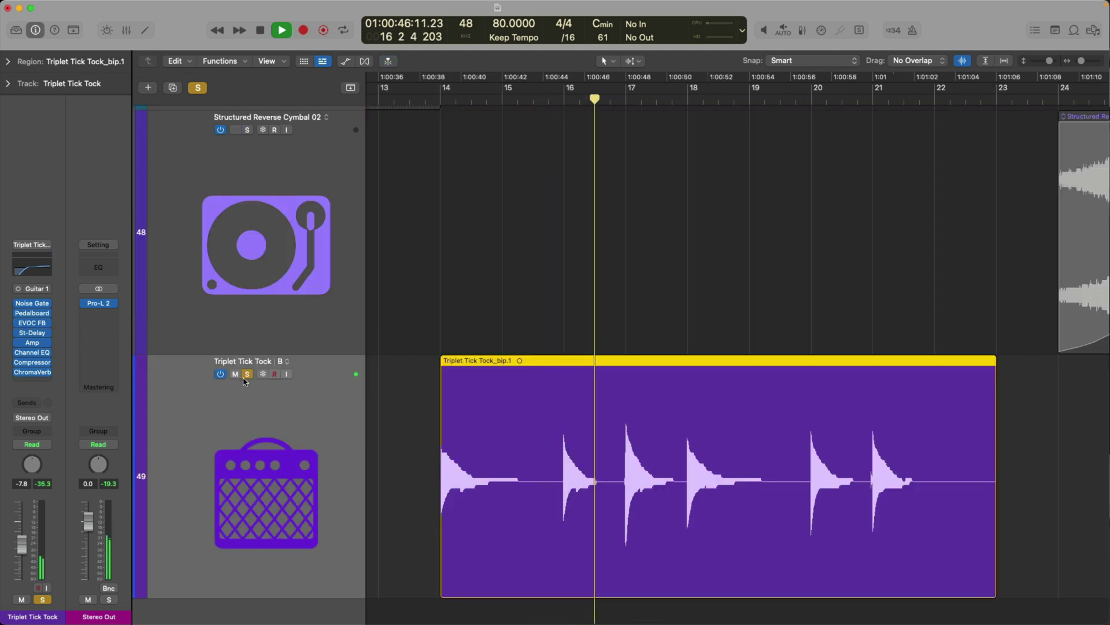
Step: Stop playback, unsolo Triplet Tick Tock, and try splits at bars 15–19 before undoing them
key("space")
key("s")
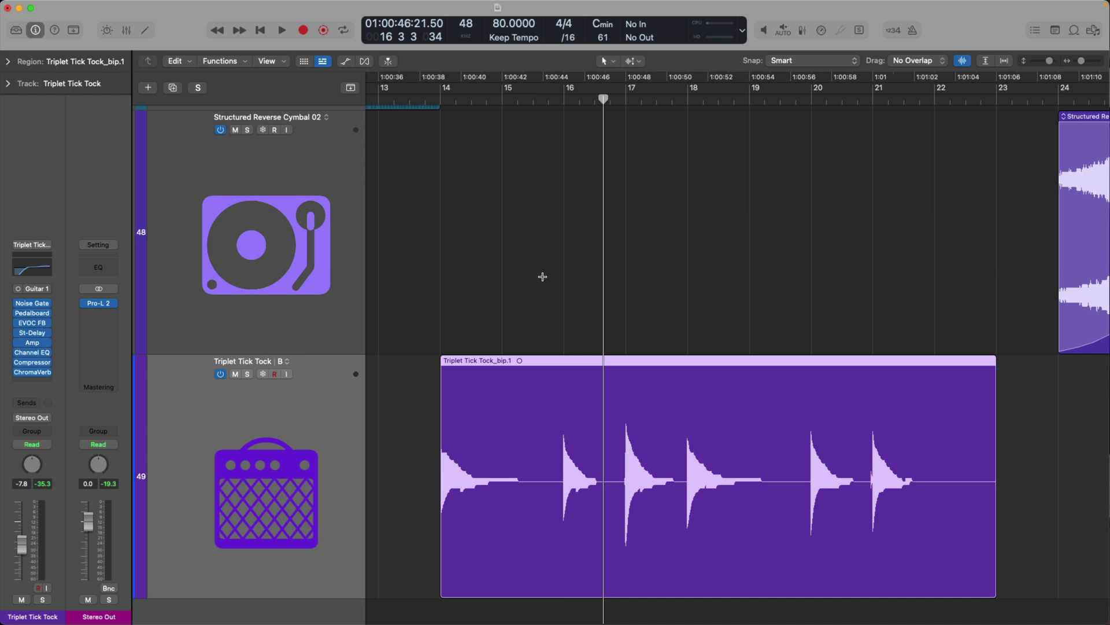
left_click(502, 520)
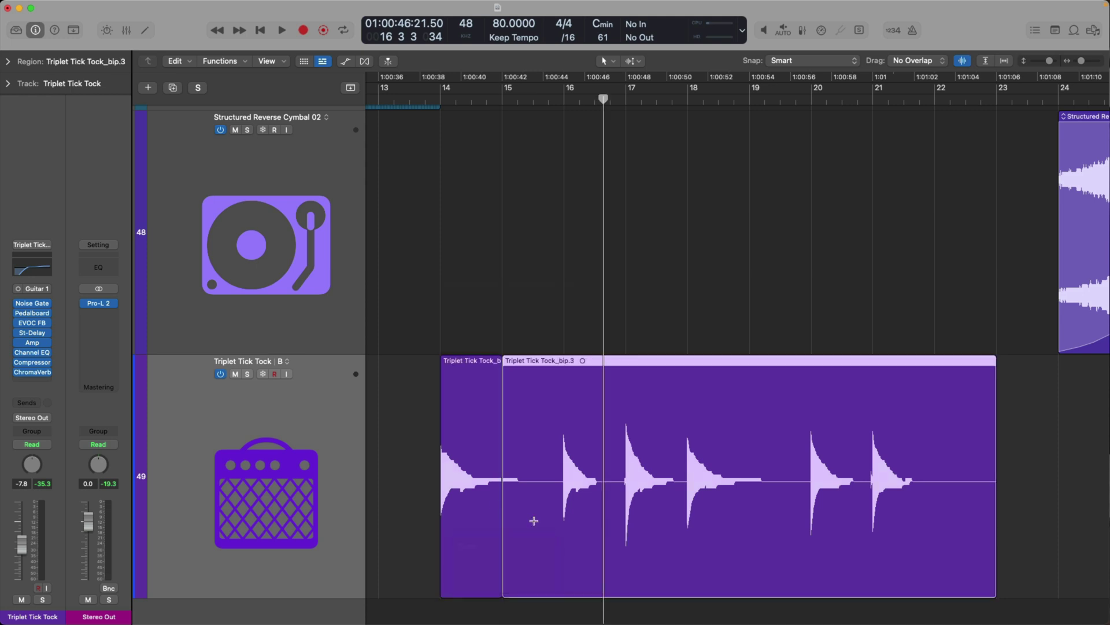
left_click(564, 520)
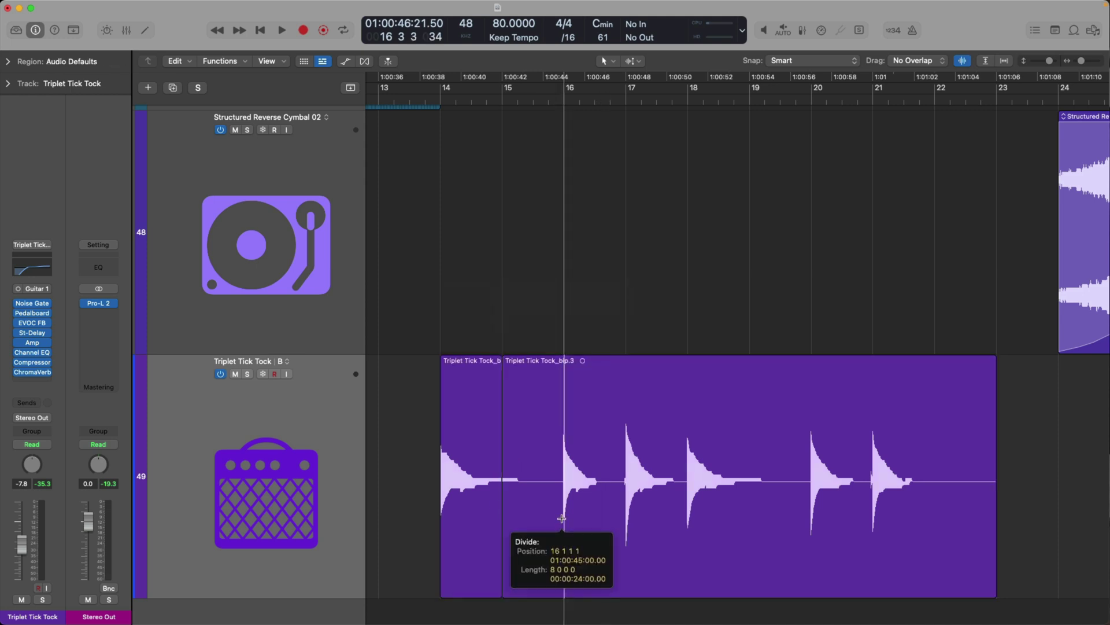
left_click(625, 510)
left_click(686, 501)
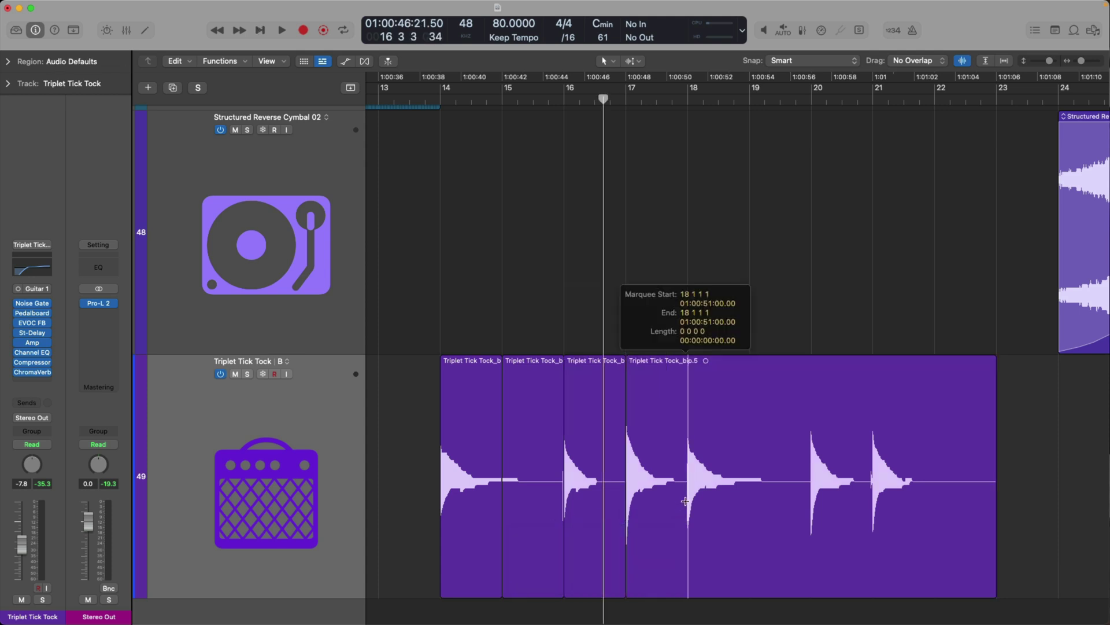
left_click(686, 500)
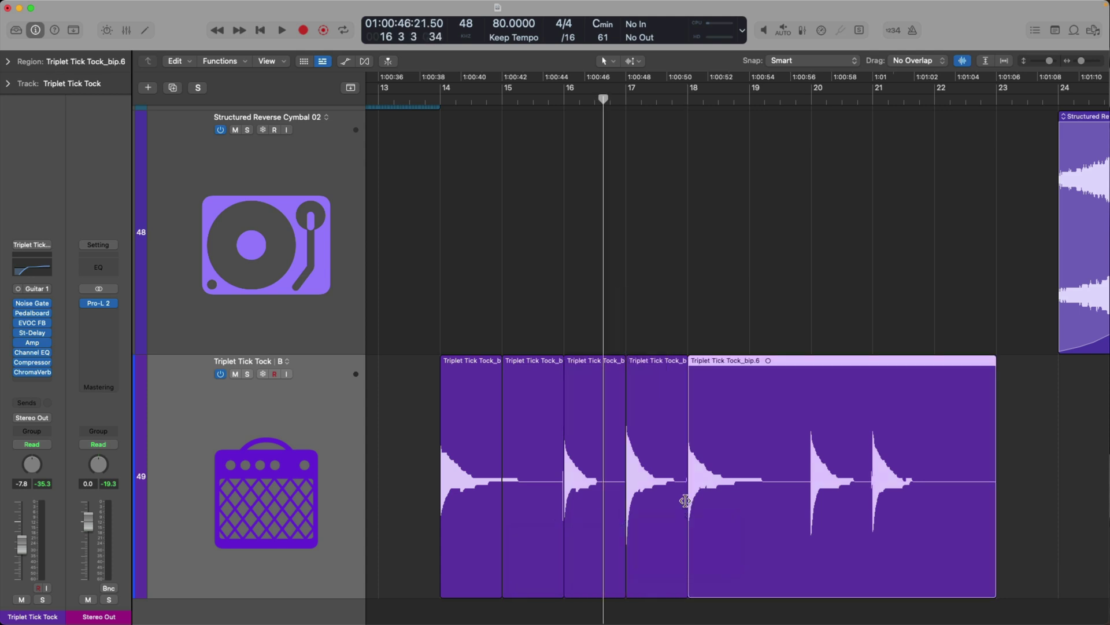
left_click(759, 504)
left_click(758, 504)
key("super+z")
key("super+z")
key("super+z")
key("super+z")
key("super+z")
key("super+z")
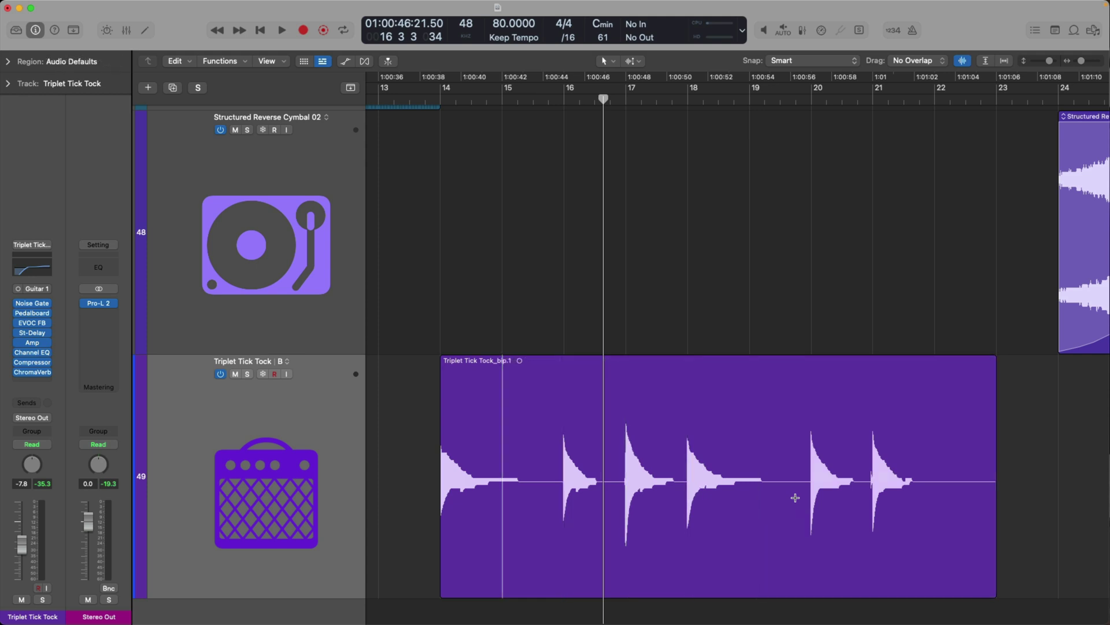
Step: Select the region and make Scissors the left-click tool
left_click(747, 408)
key("t")
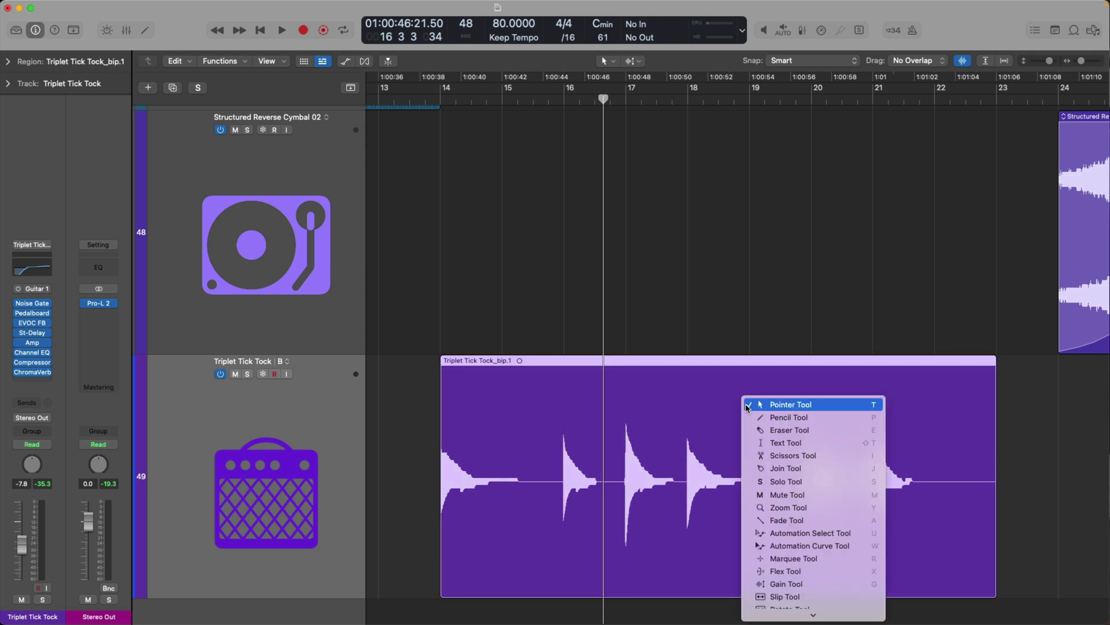
left_click(757, 455)
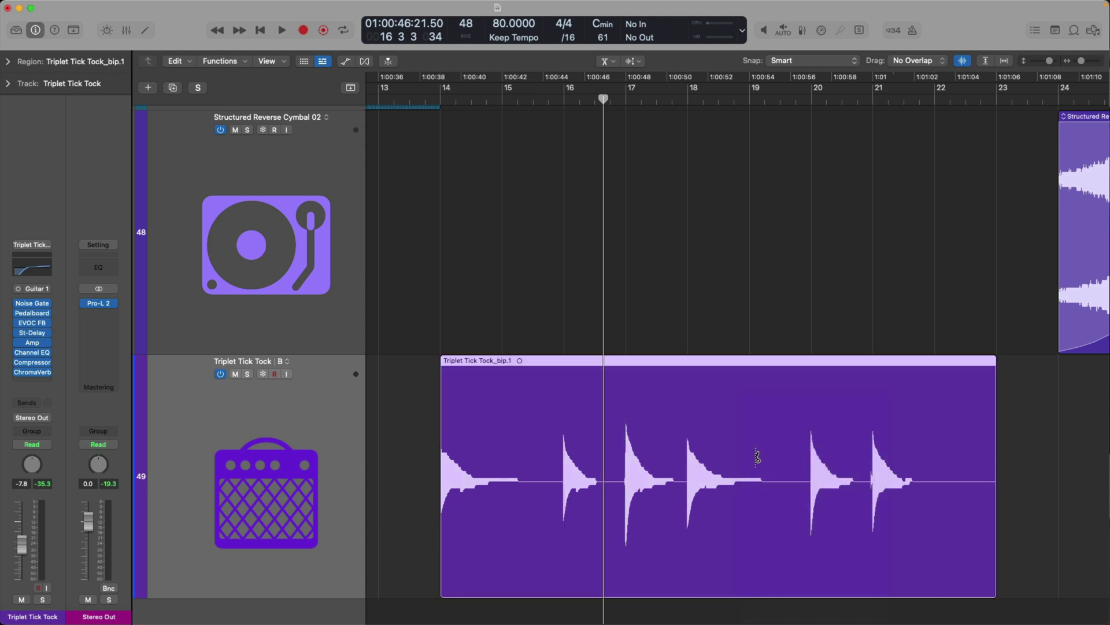
Step: Cut the region at bar 15, then divide it into nine equal pieces, undoing each
left_click(502, 436)
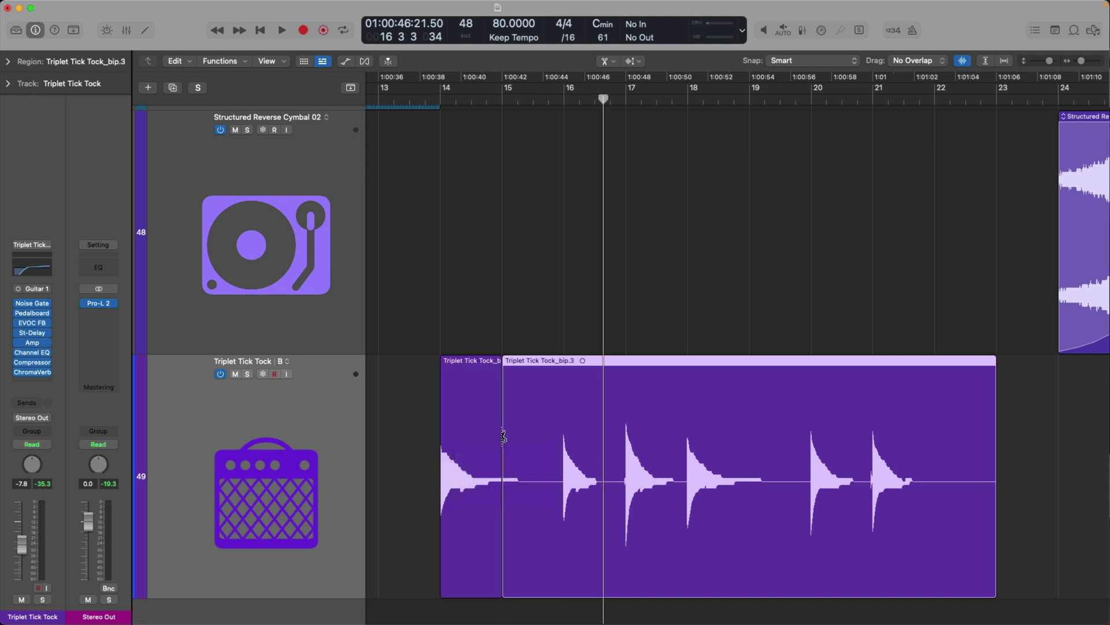
key("super+z")
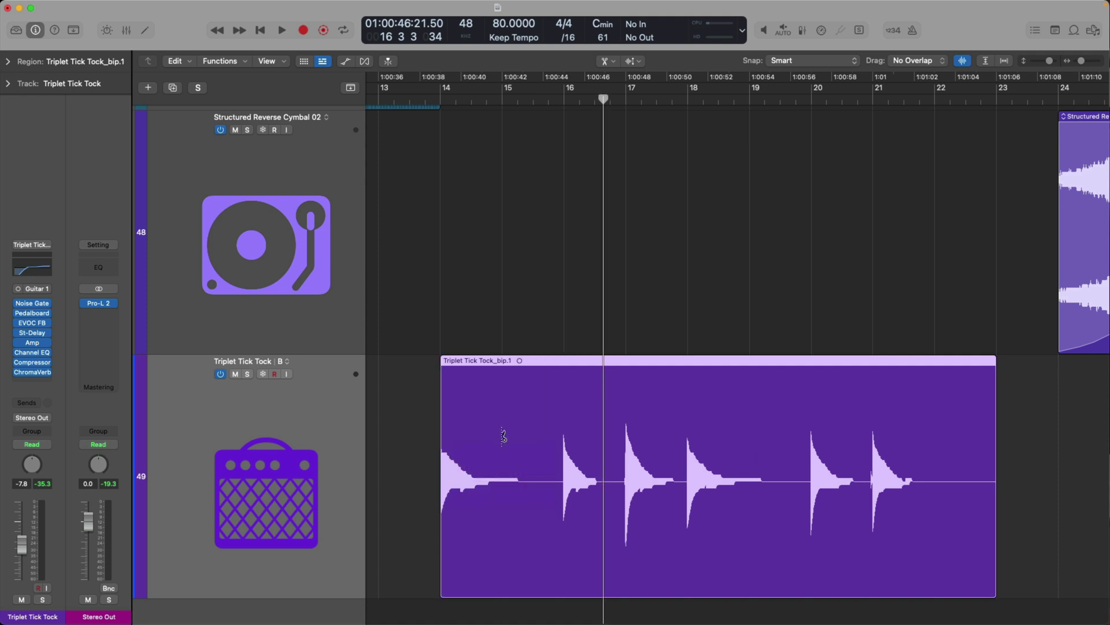
left_click(503, 436, "alt")
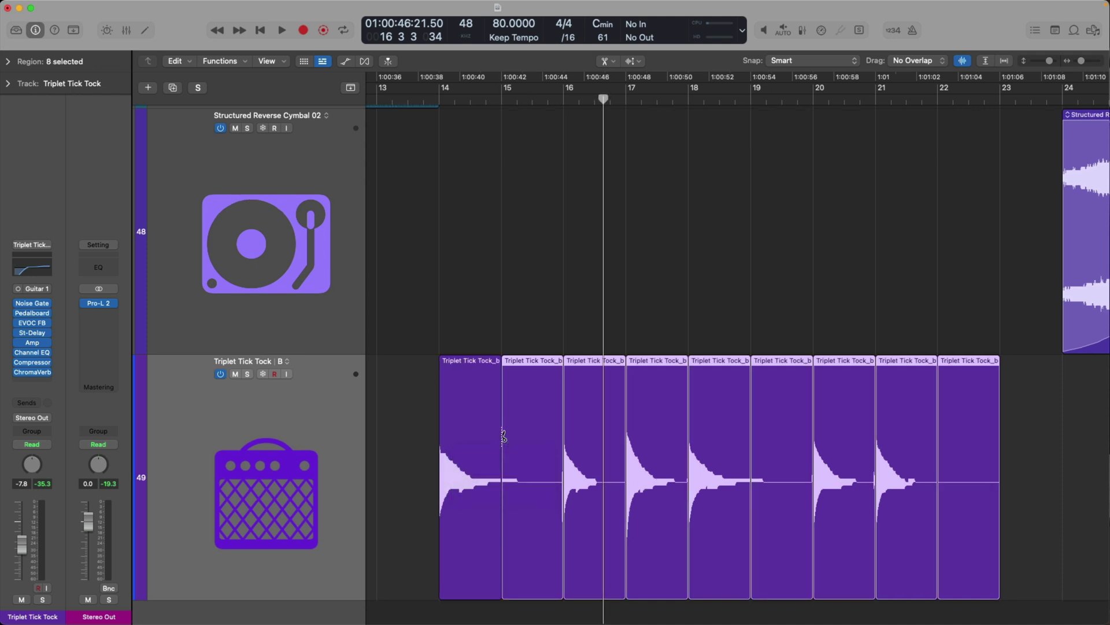
key("super+z")
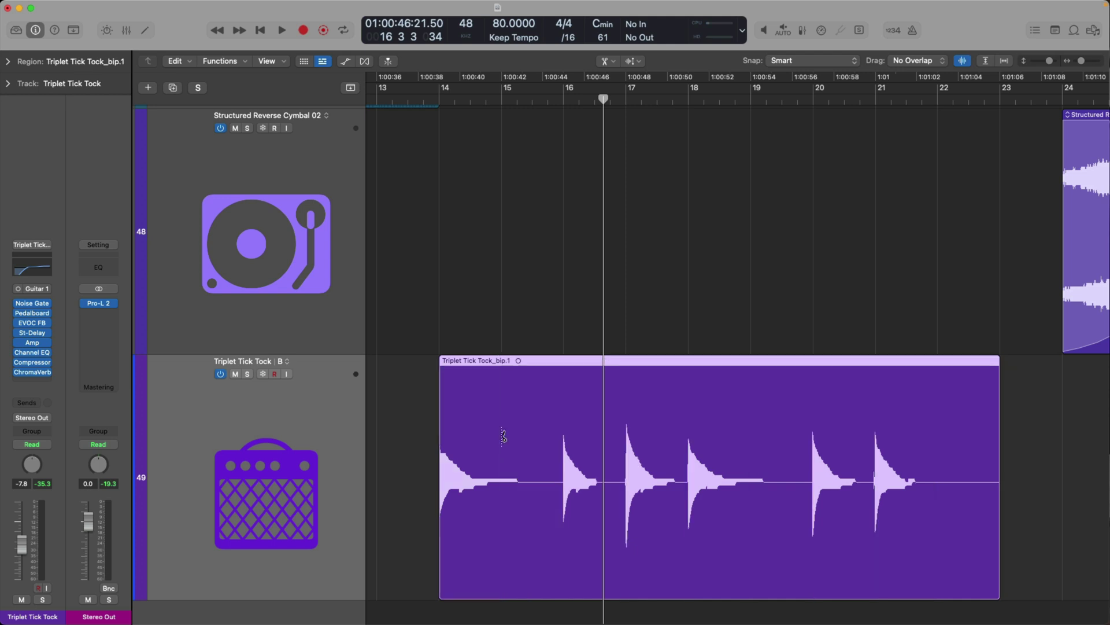
Step: Switch the left-click editing tool, trying Marquee and Pointer along the way
key("t")
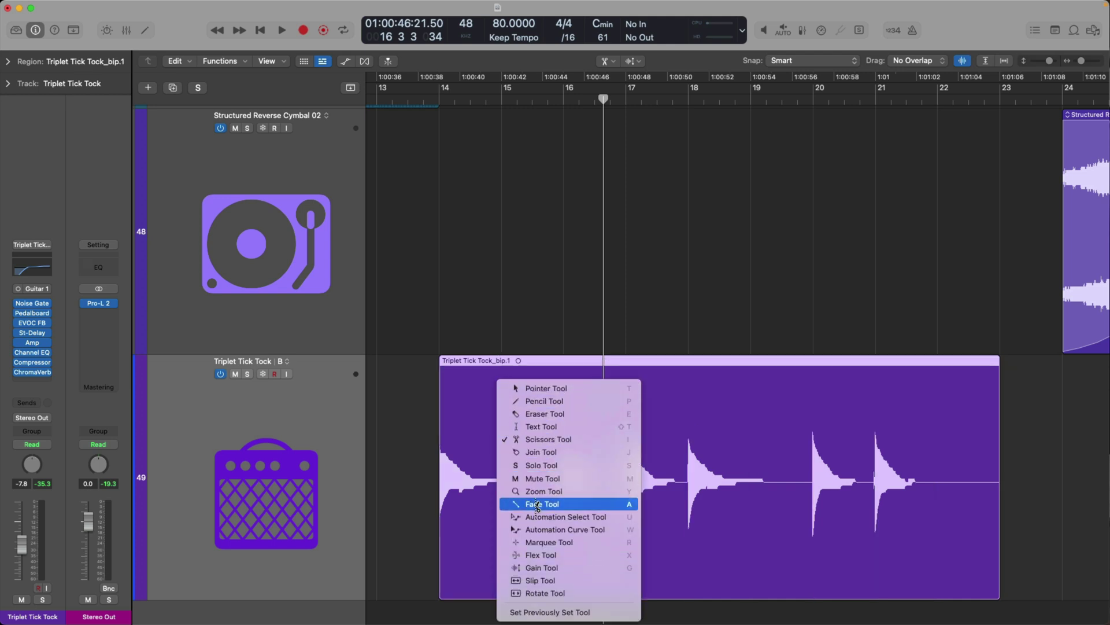
left_click(532, 542)
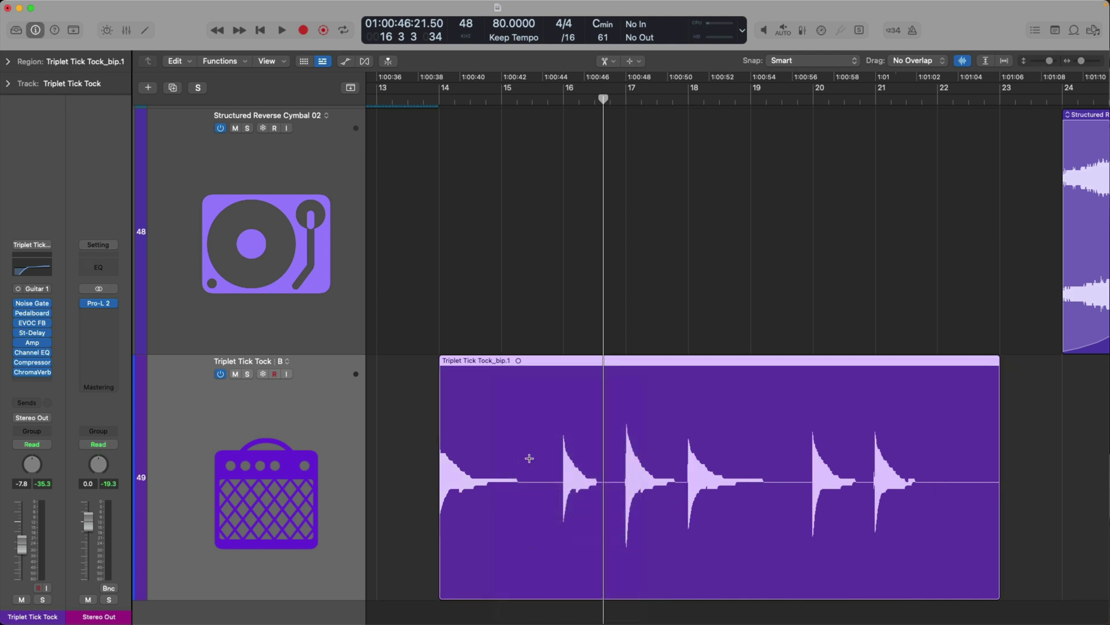
key("t")
key("t")
key("t")
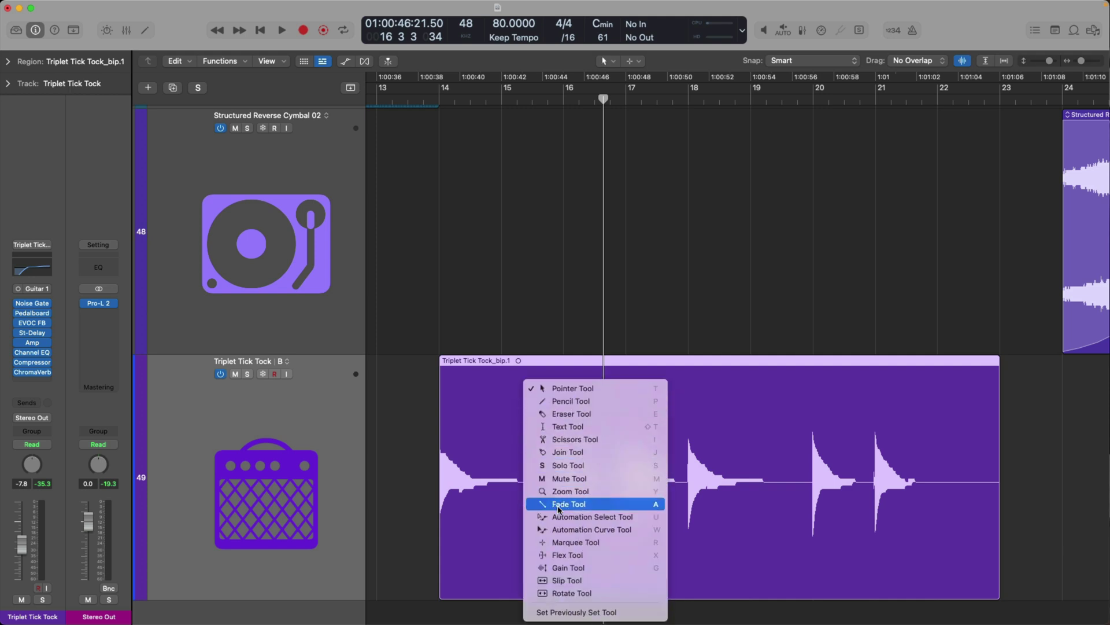
left_click(555, 565)
left_click(524, 457)
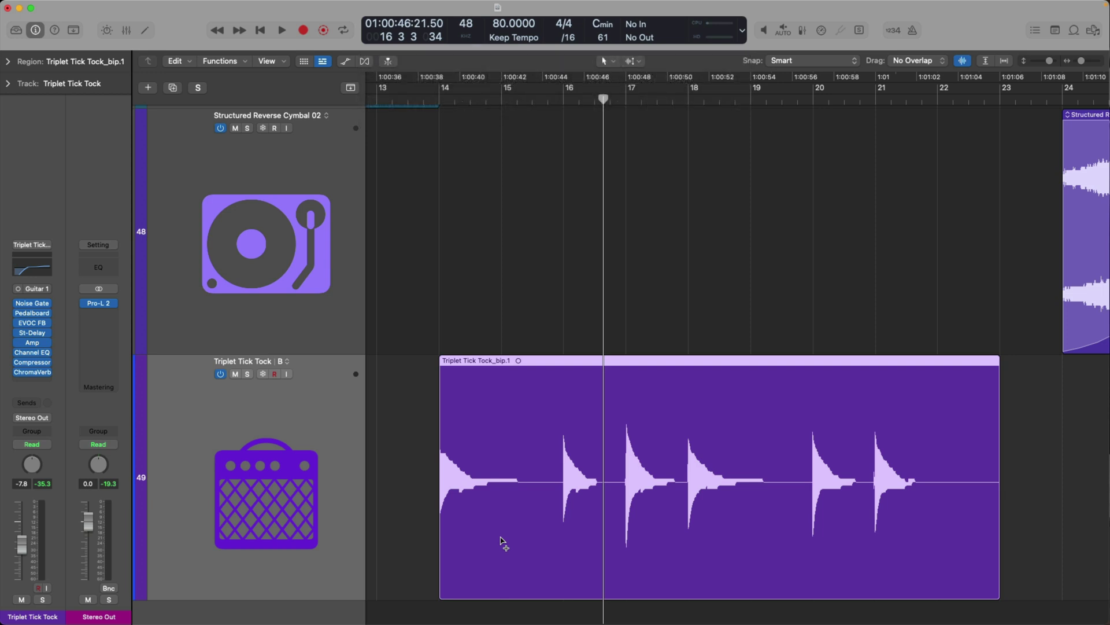
Step: Split the region at every bar and undo, then divide it into 35 equal slices
left_click(502, 541, "alt")
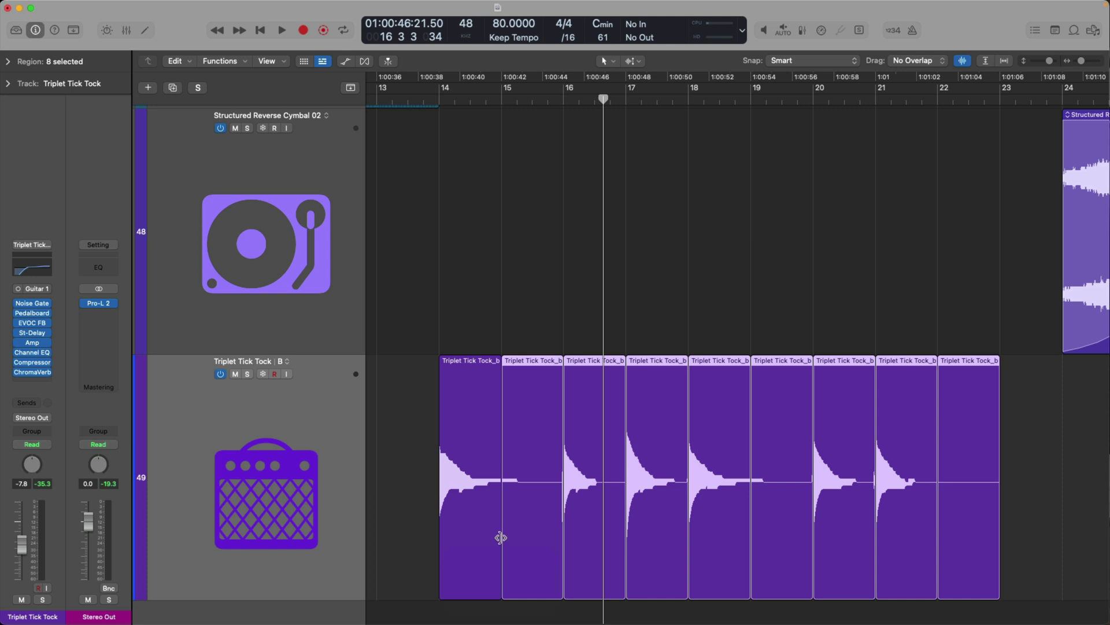
key("super+z")
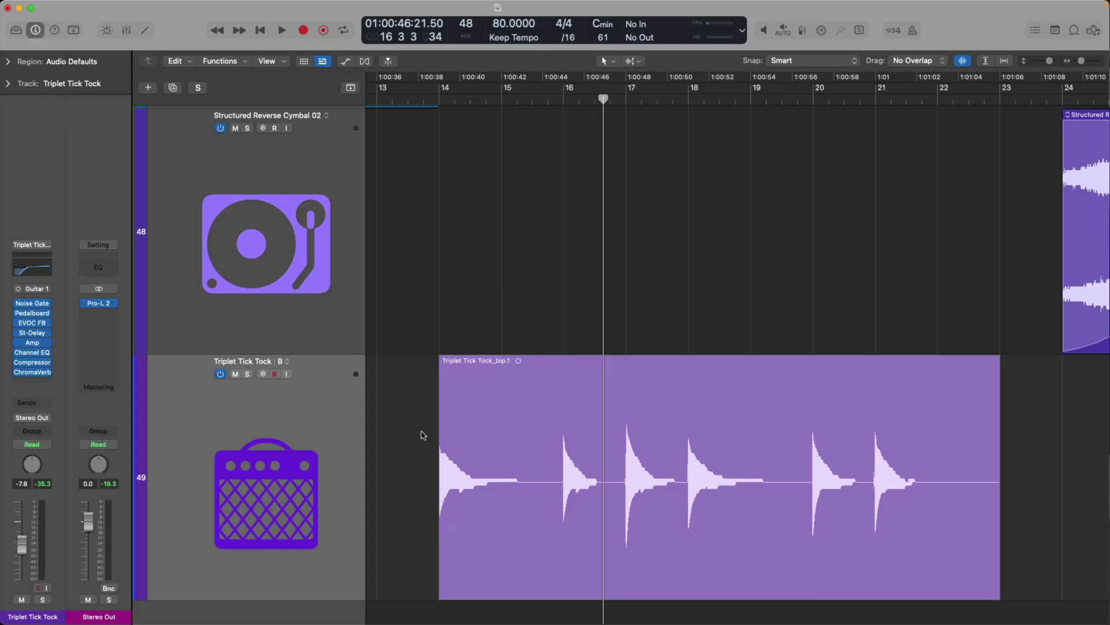
left_click(424, 415)
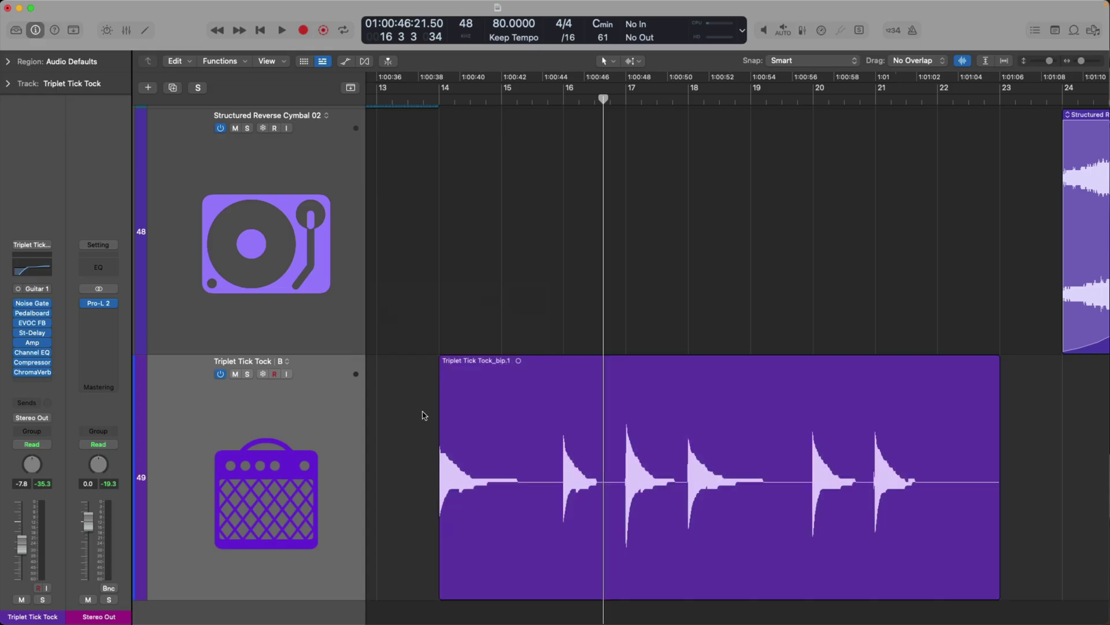
left_click(447, 528, "alt")
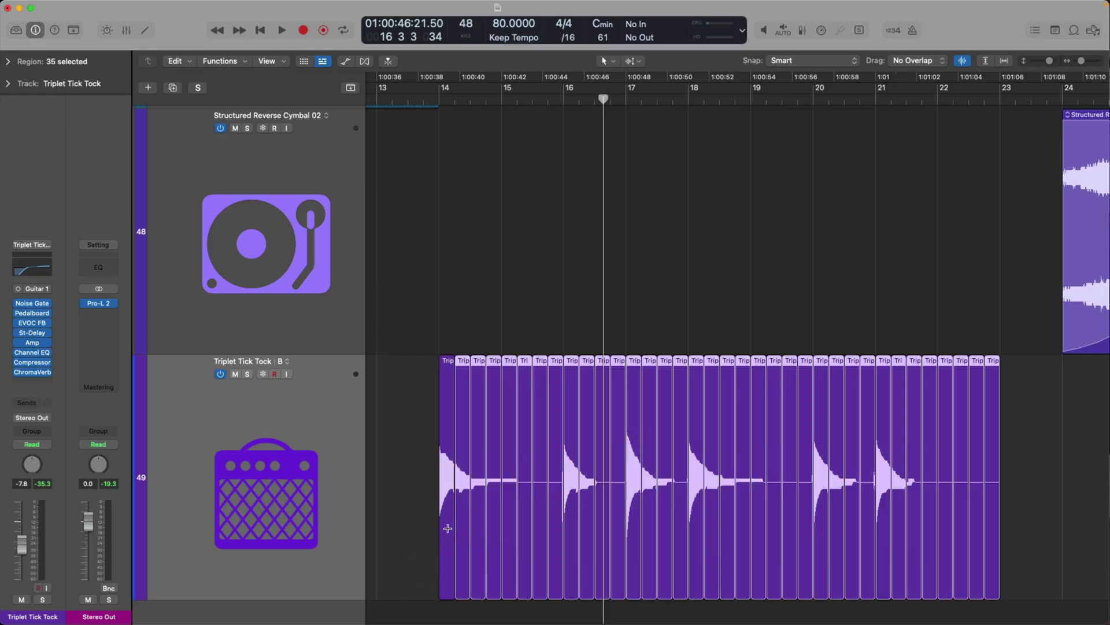
Step: Select the alternate slices 2 through 16 and delete them
left_click(426, 418)
left_click(466, 394)
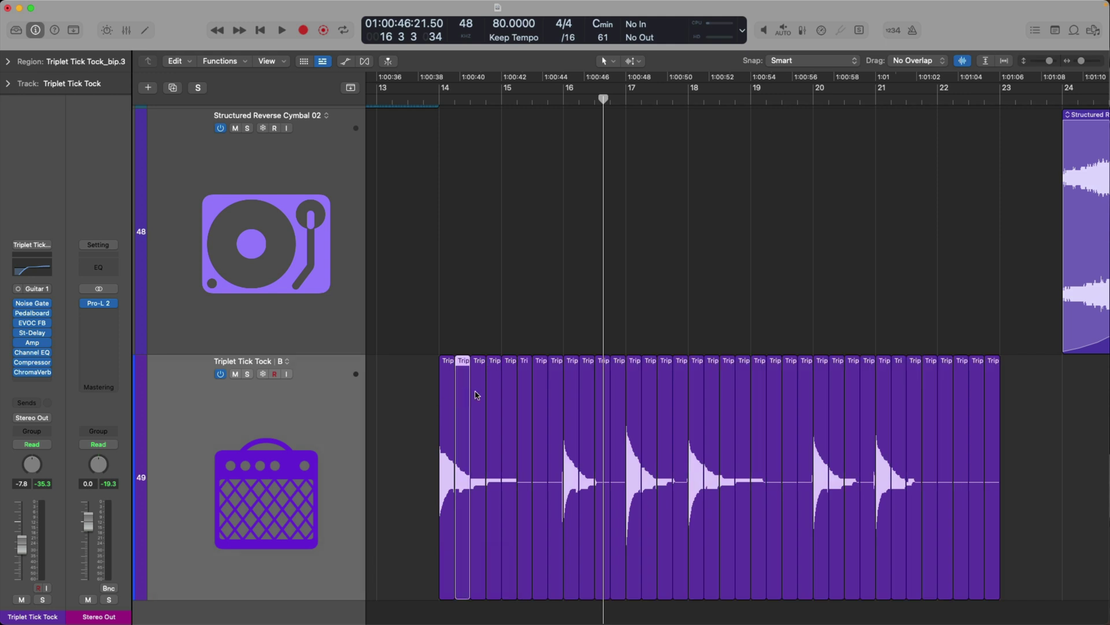
left_click(495, 394)
left_click(524, 387, "shift")
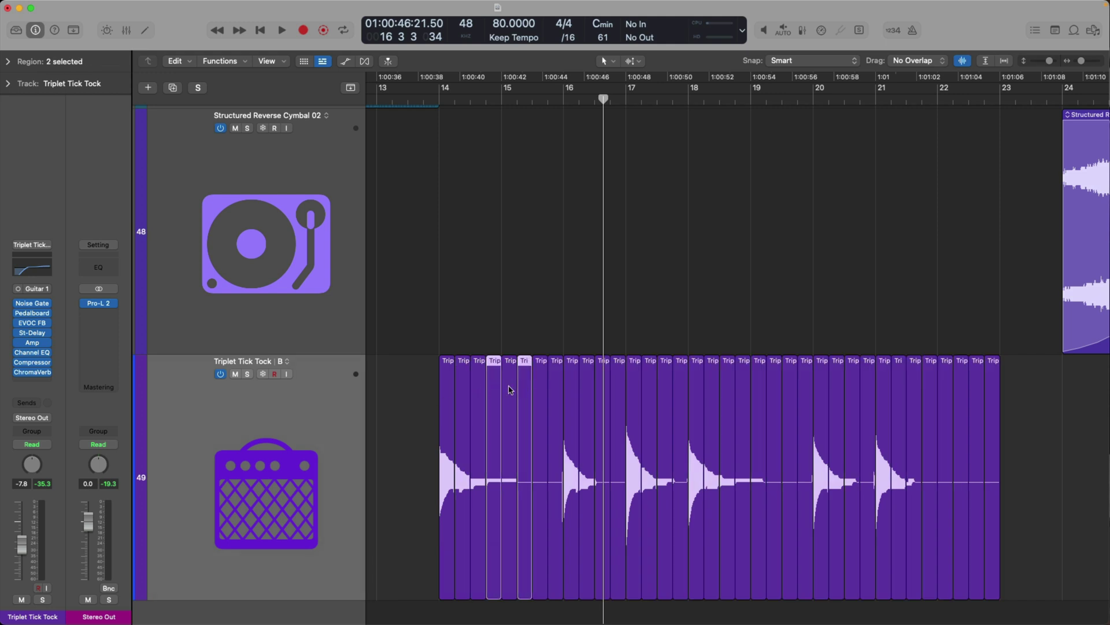
left_click(467, 387, "shift")
left_click(557, 386, "shift")
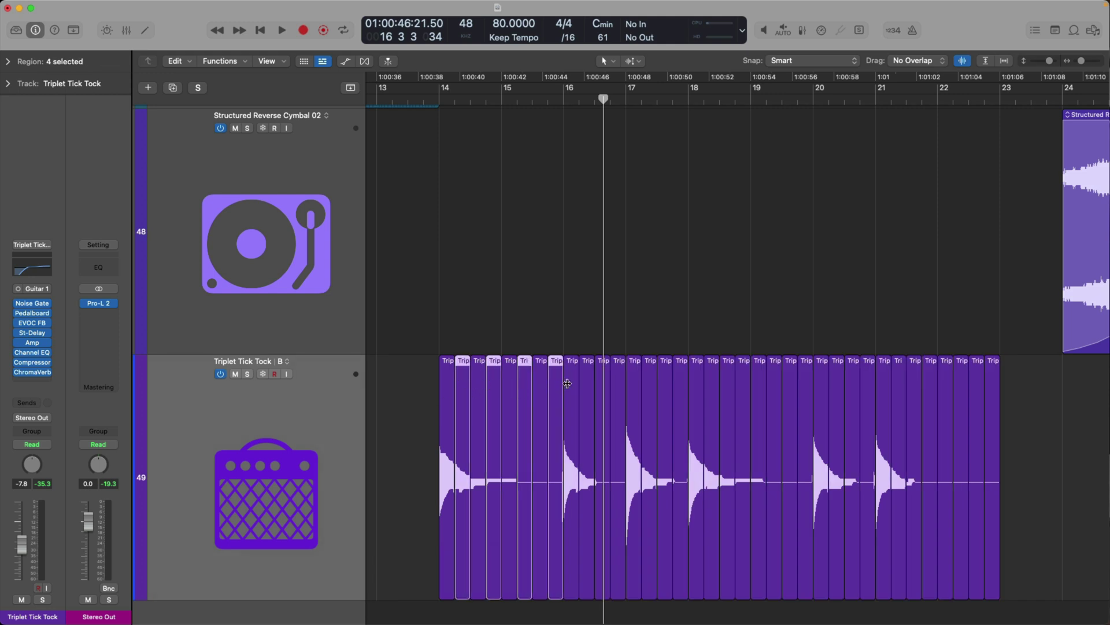
left_click(587, 386, "shift")
left_click(619, 383, "shift")
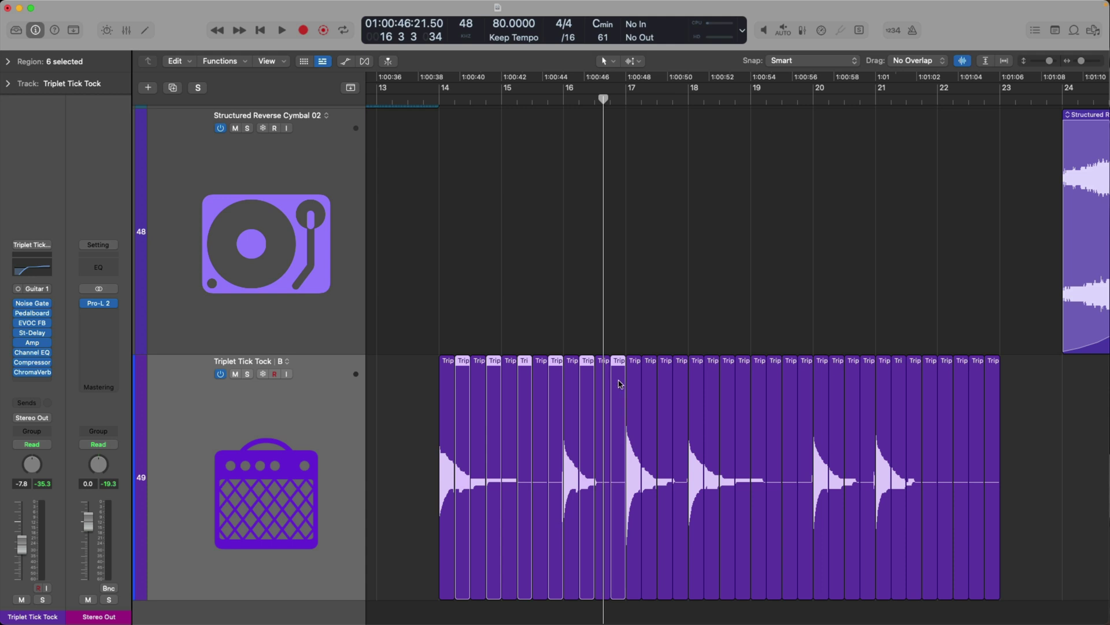
left_click(651, 380, "shift")
left_click(678, 377, "shift")
key("Delete")
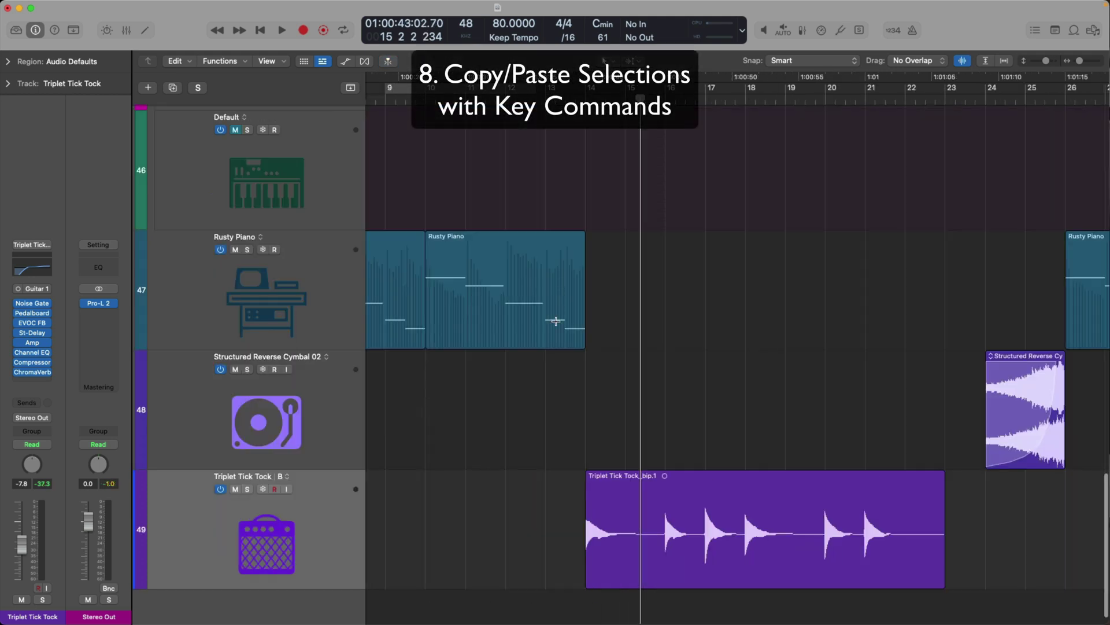
left_click_drag(545, 327, 627, 337)
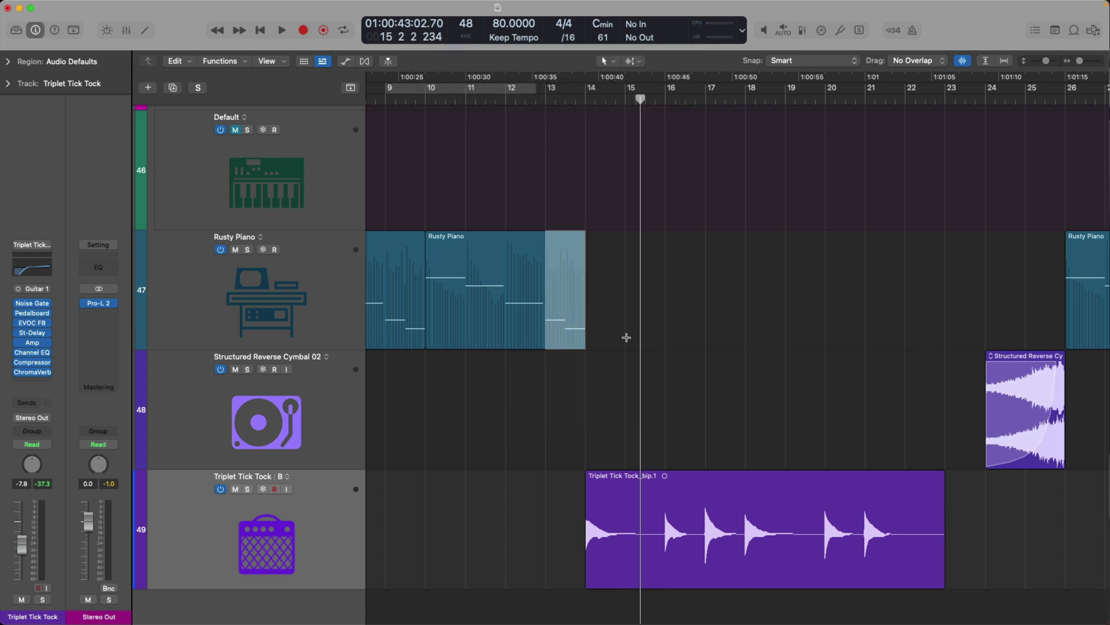
key("ctrl+s")
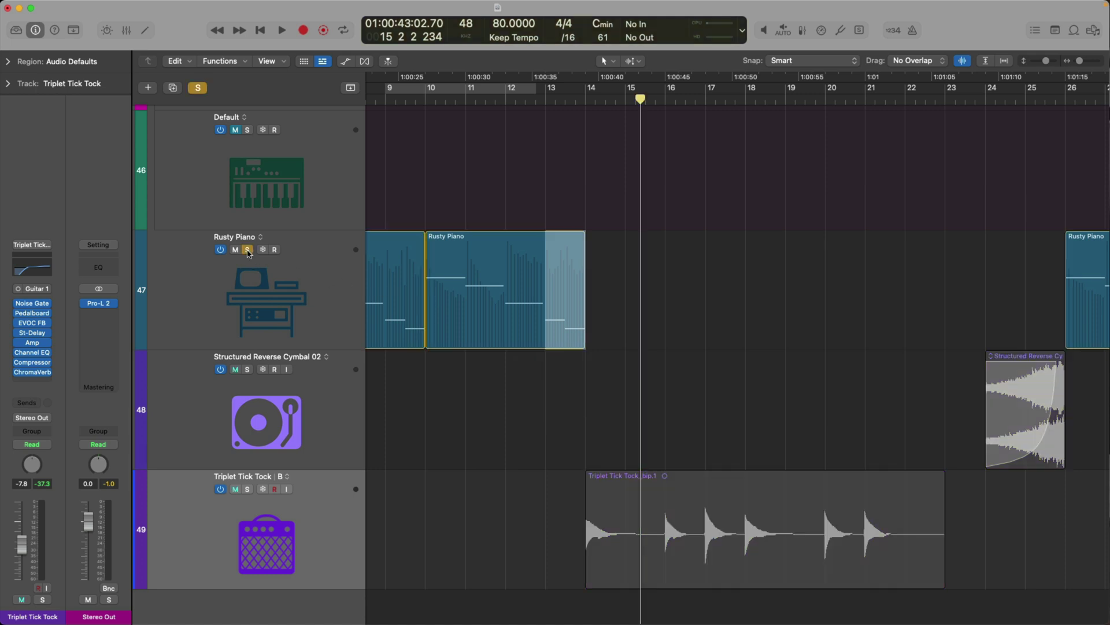
key("space")
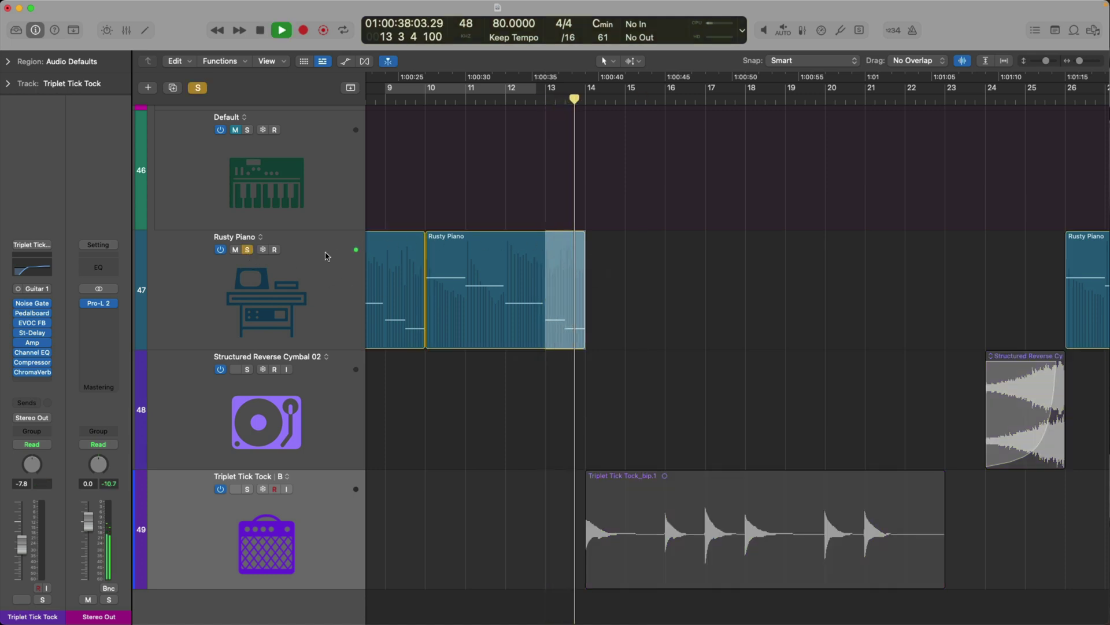
key("space")
key("ctrl+s")
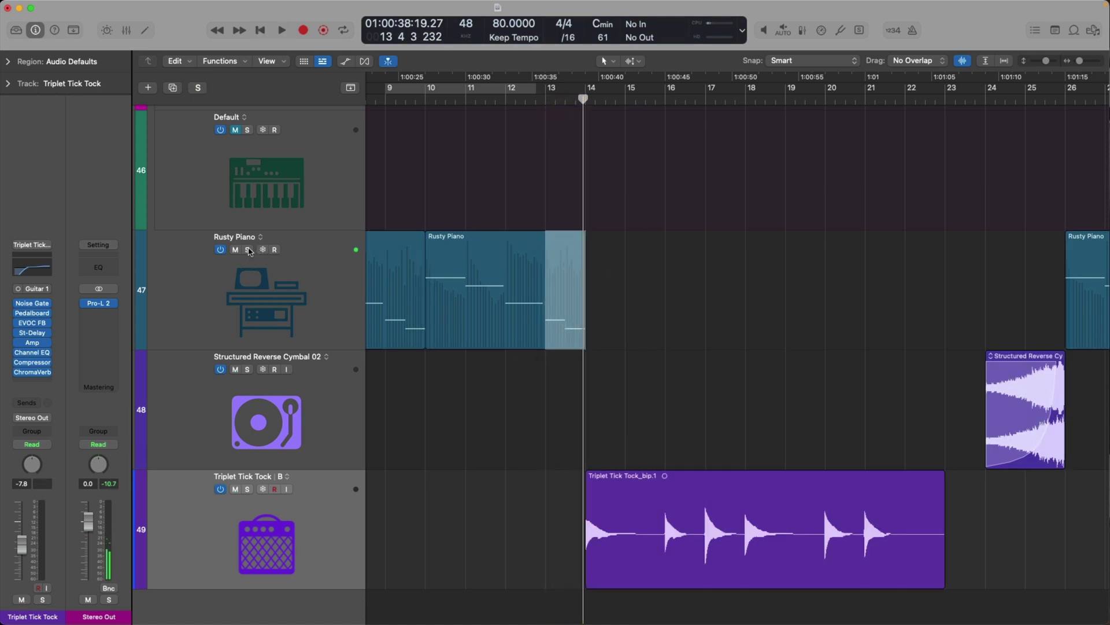
left_click(639, 249)
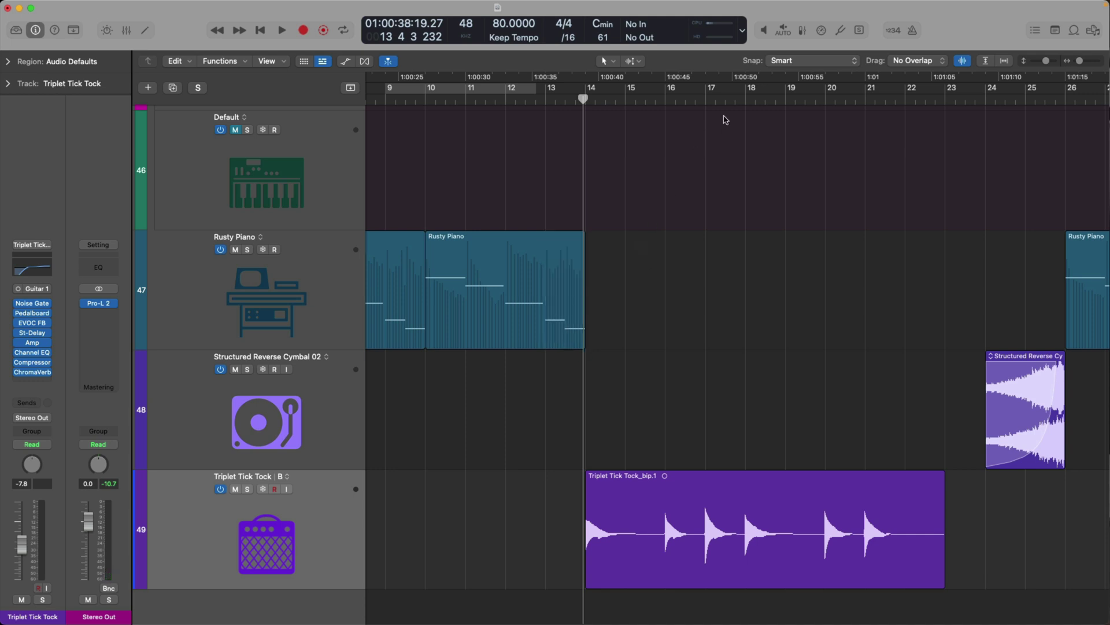
left_click(746, 96)
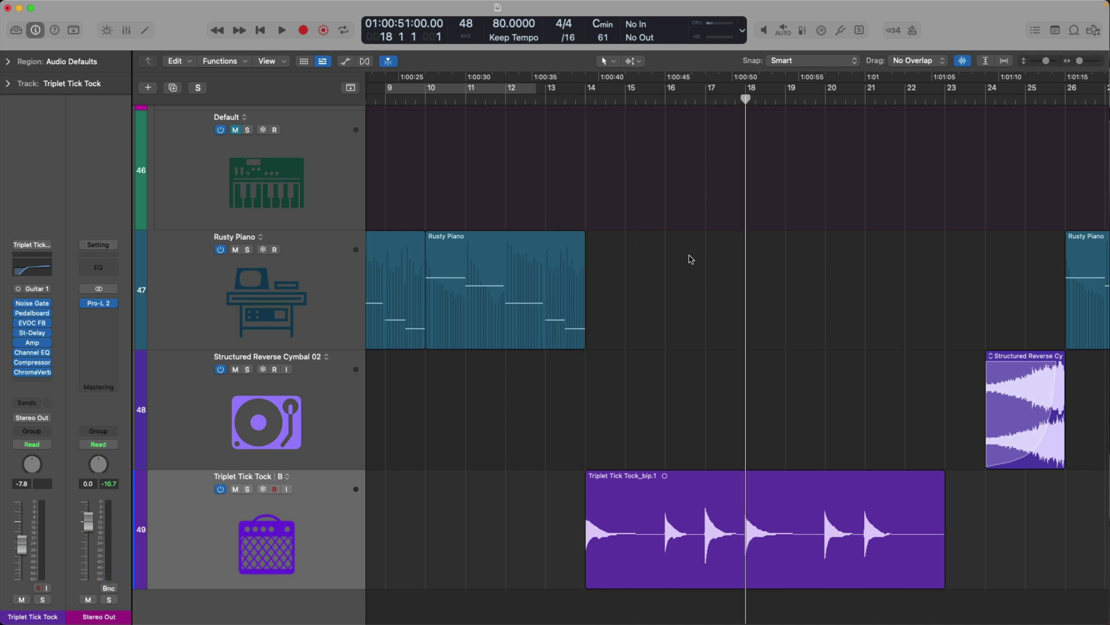
left_click(332, 312)
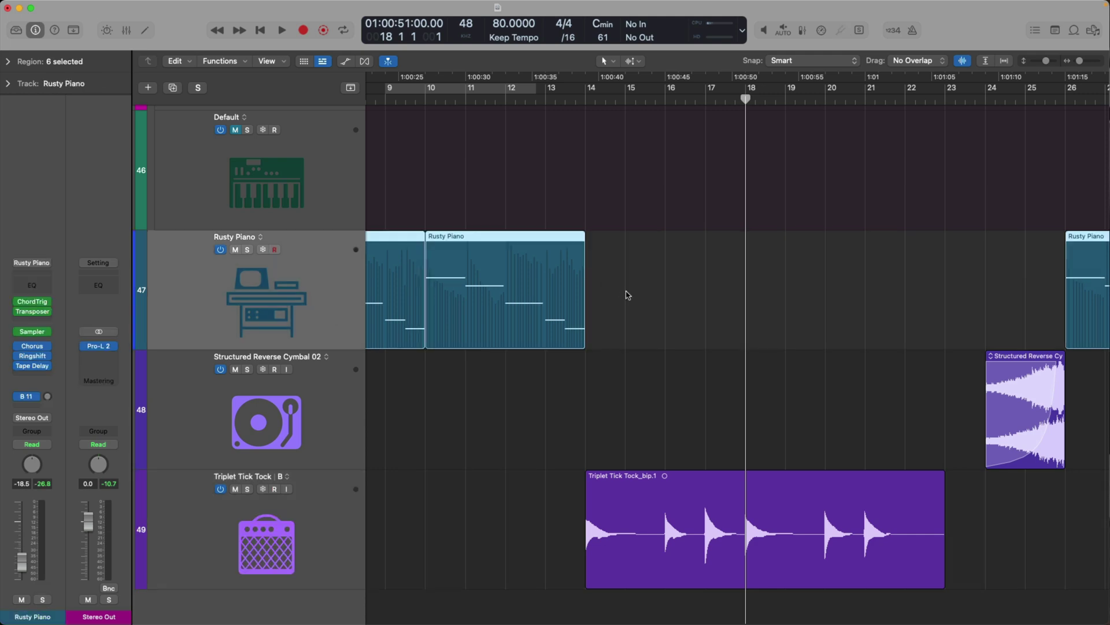
key("super+v")
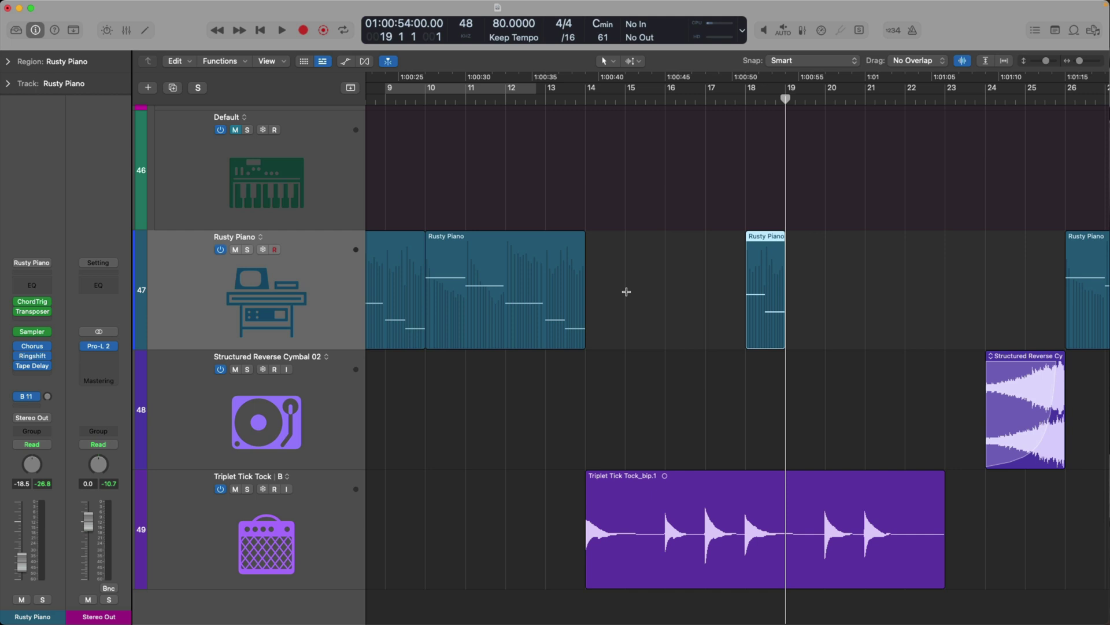
key("super+z")
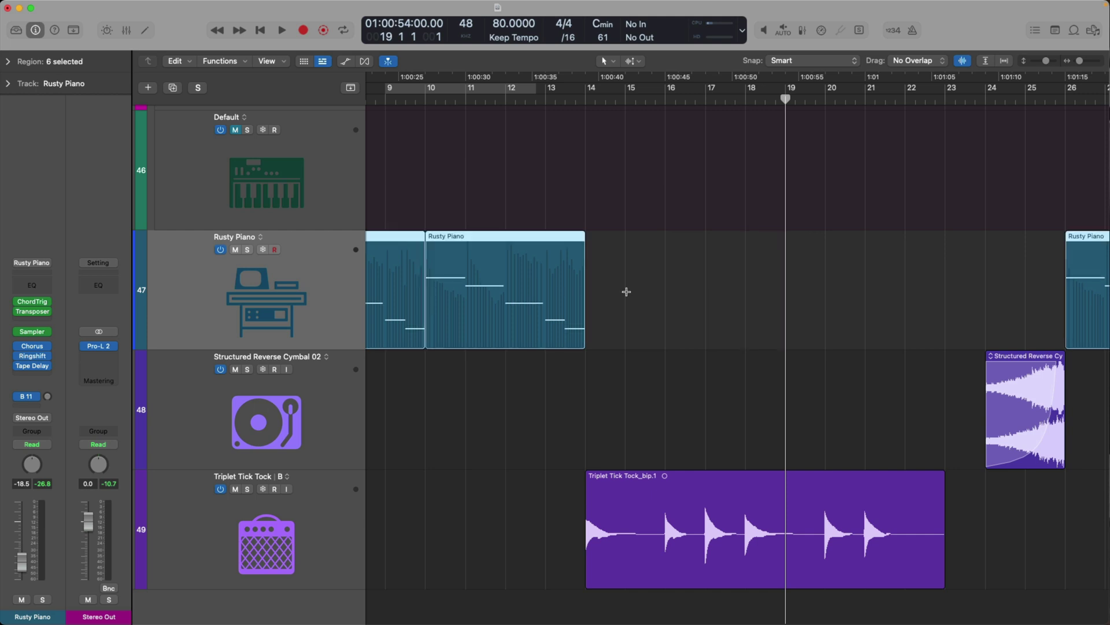
left_click_drag(587, 338, 551, 338)
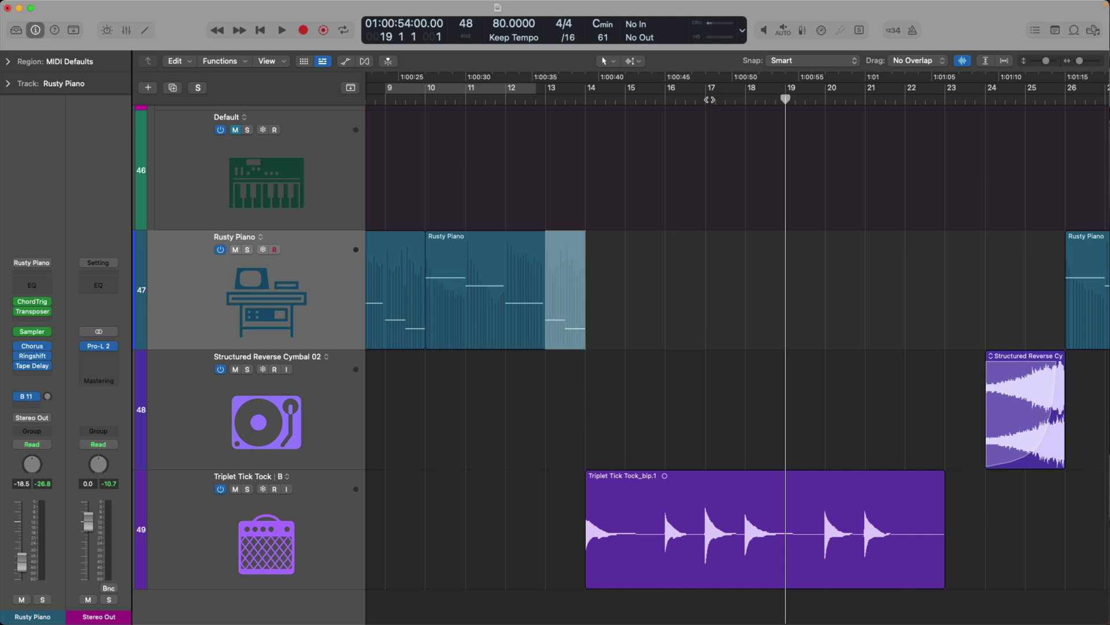
left_click_drag(683, 99, 864, 100)
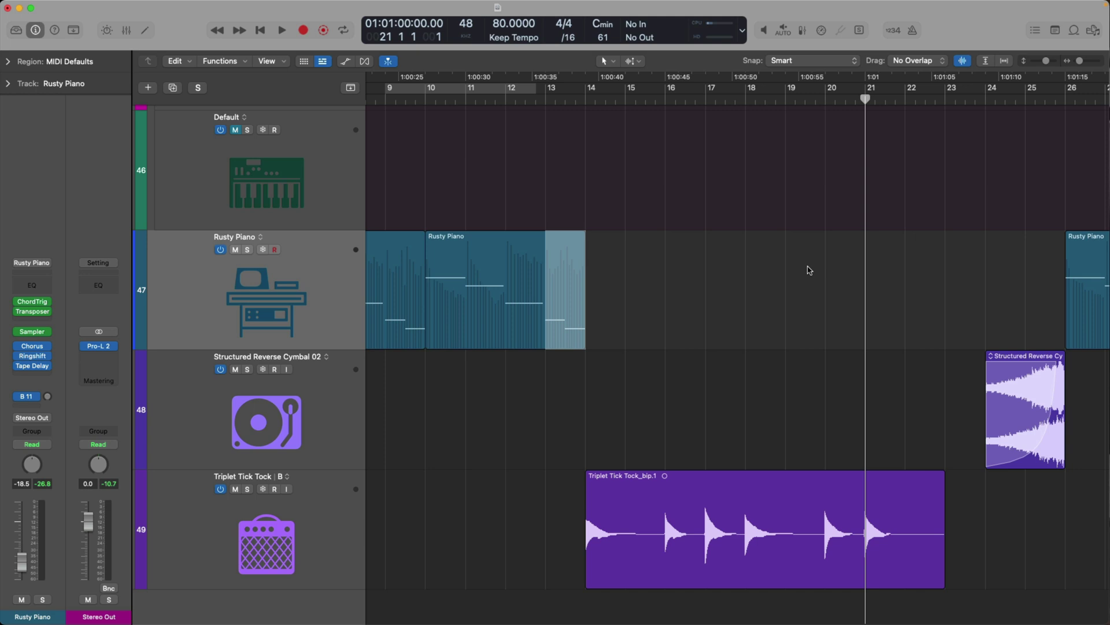
key("super+z")
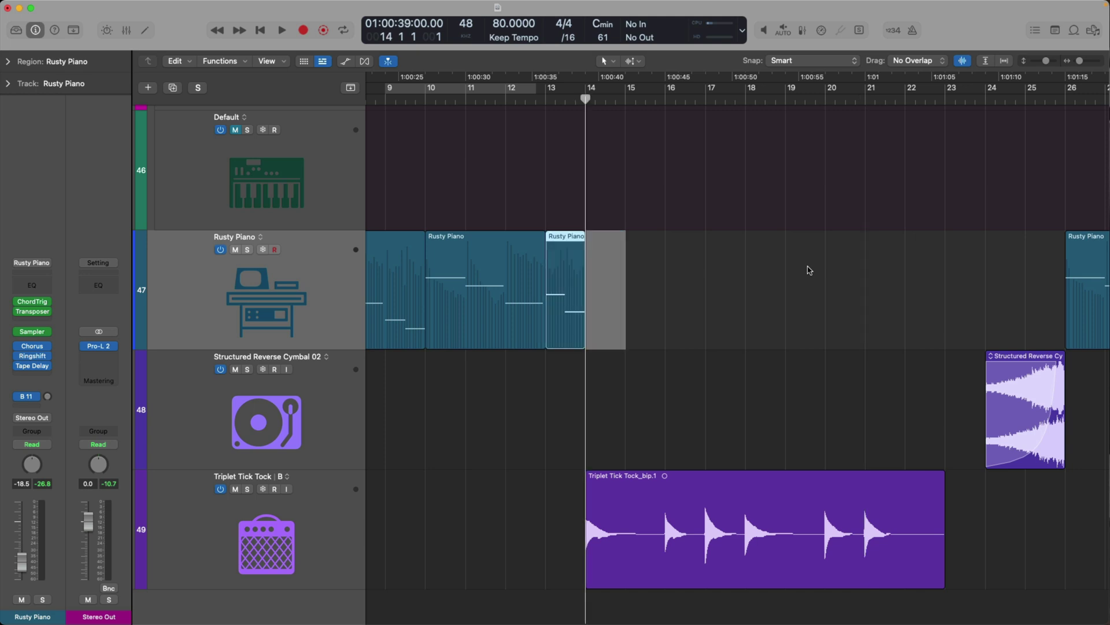
key("super+z")
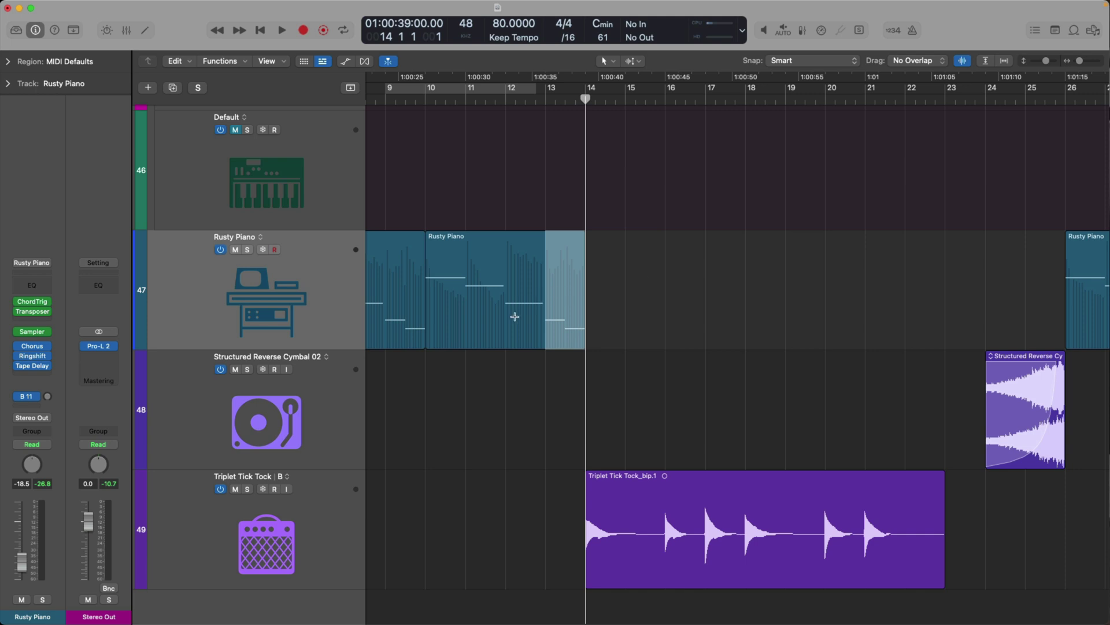
left_click_drag(505, 322, 546, 320)
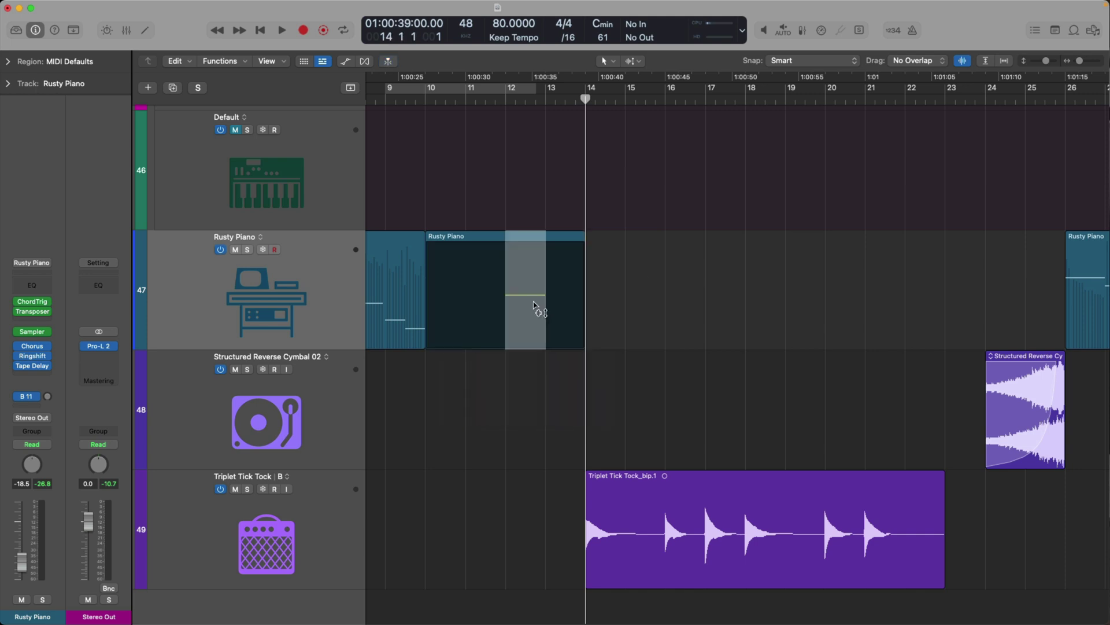
left_click(770, 98)
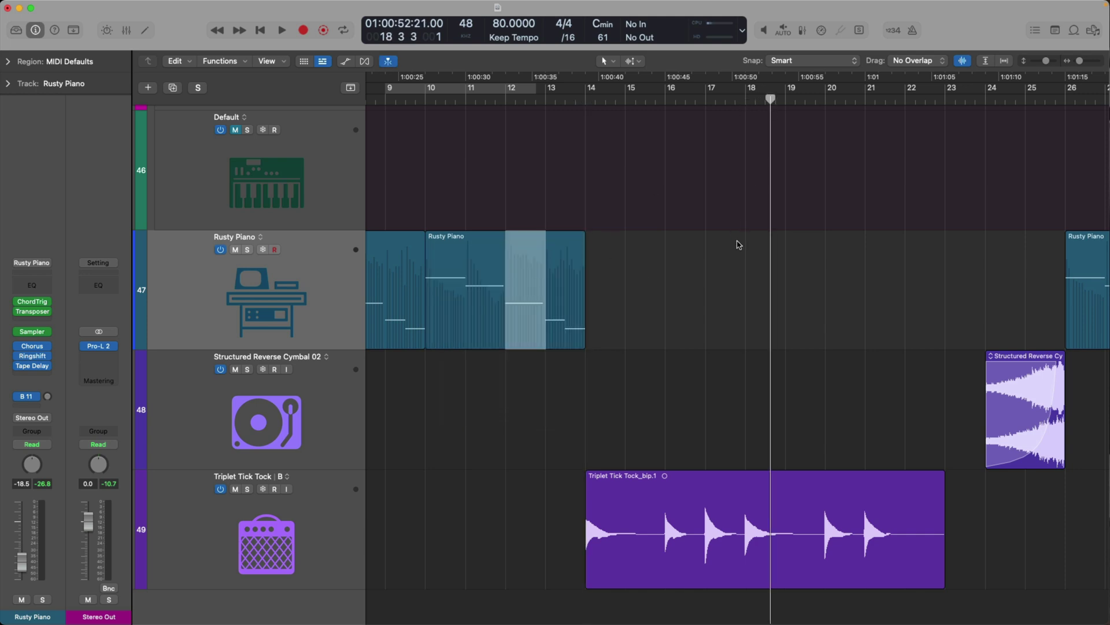
left_click(739, 248)
key("r")
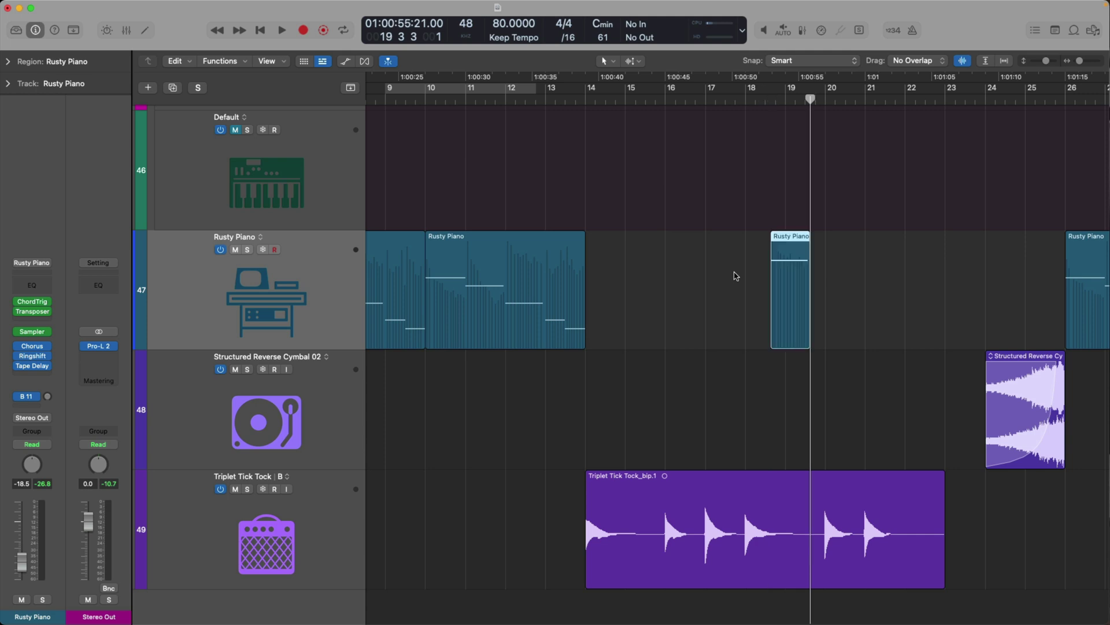
key("super+z")
left_click_drag(546, 341, 623, 325)
left_click_drag(627, 321, 627, 322)
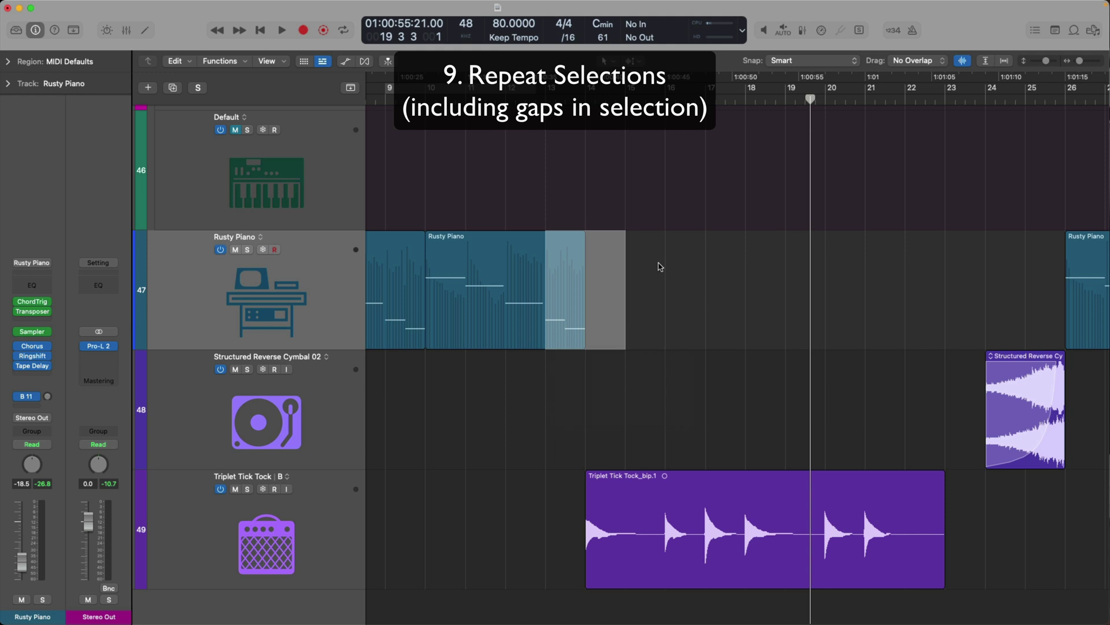
key("super+r")
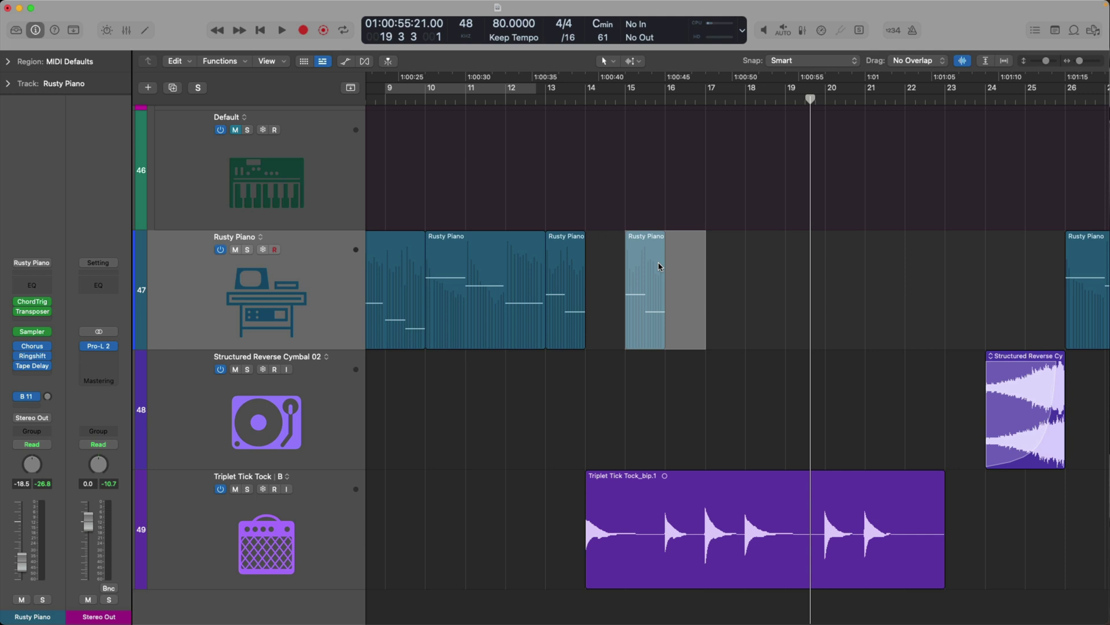
key("super+z")
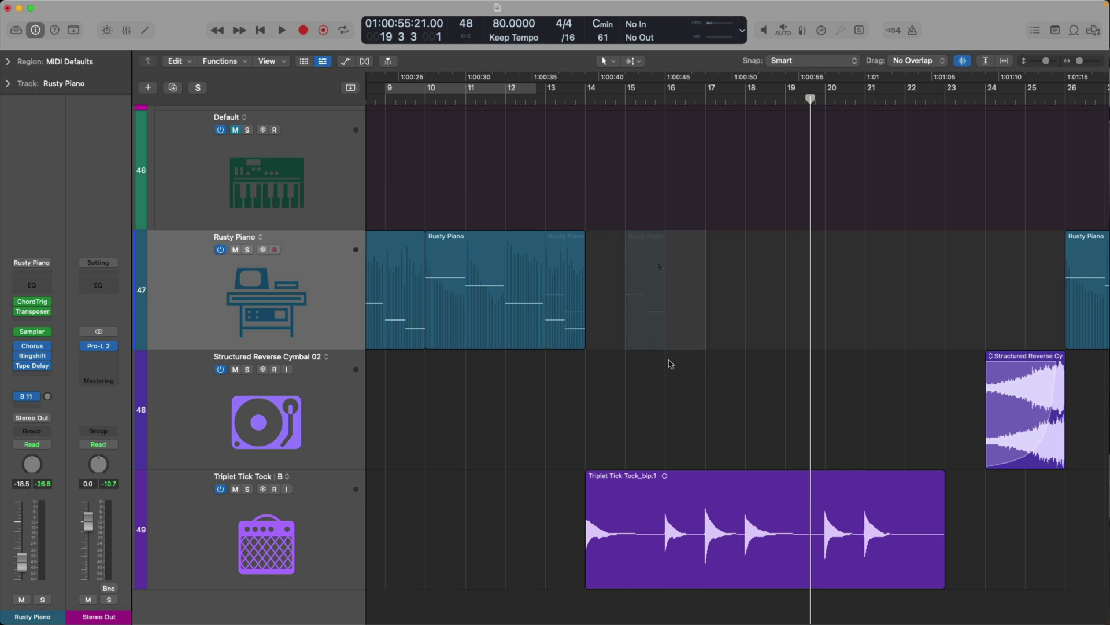
Step: Marquee-select bars 18–23, enable count-in and metronome, and record Take 2 over that range
left_click_drag(743, 567, 954, 521)
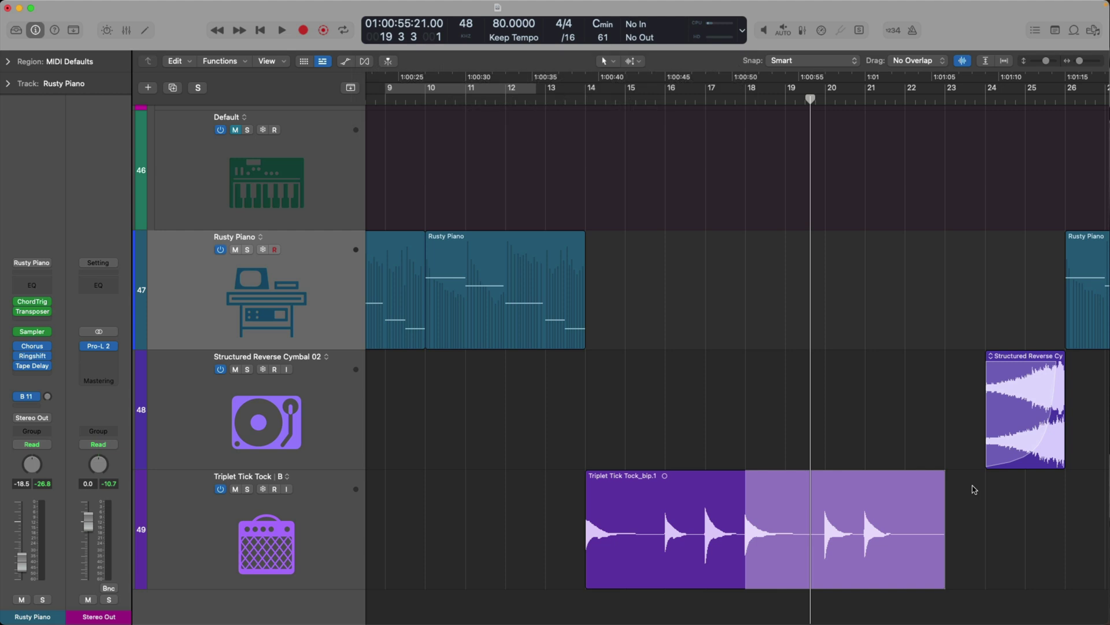
left_click(893, 30)
left_click(764, 31)
left_click(821, 30)
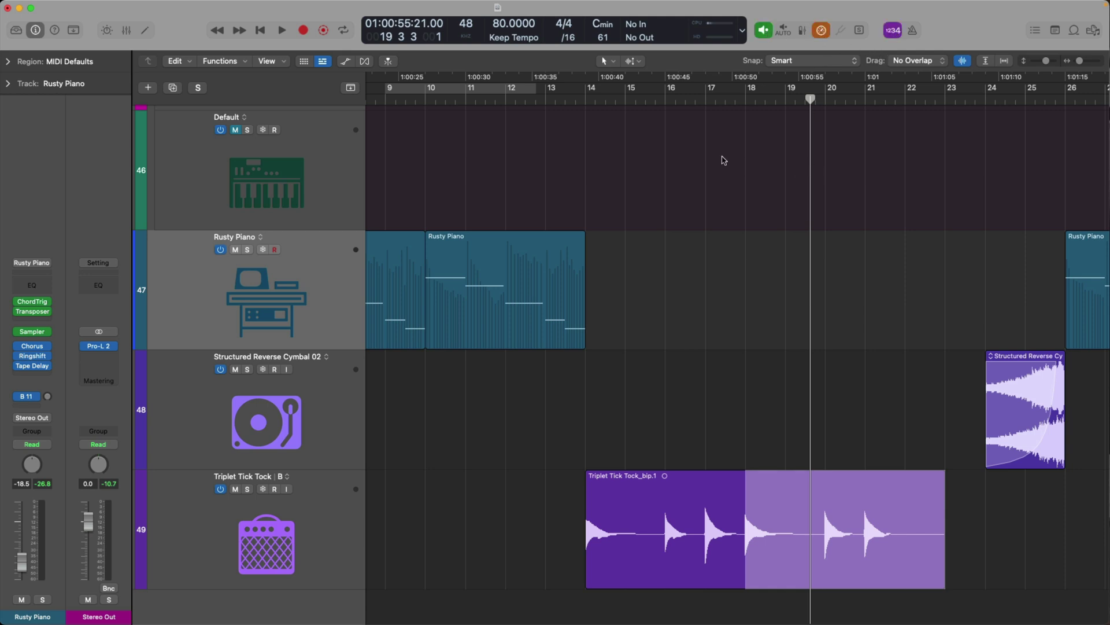
left_click(304, 31)
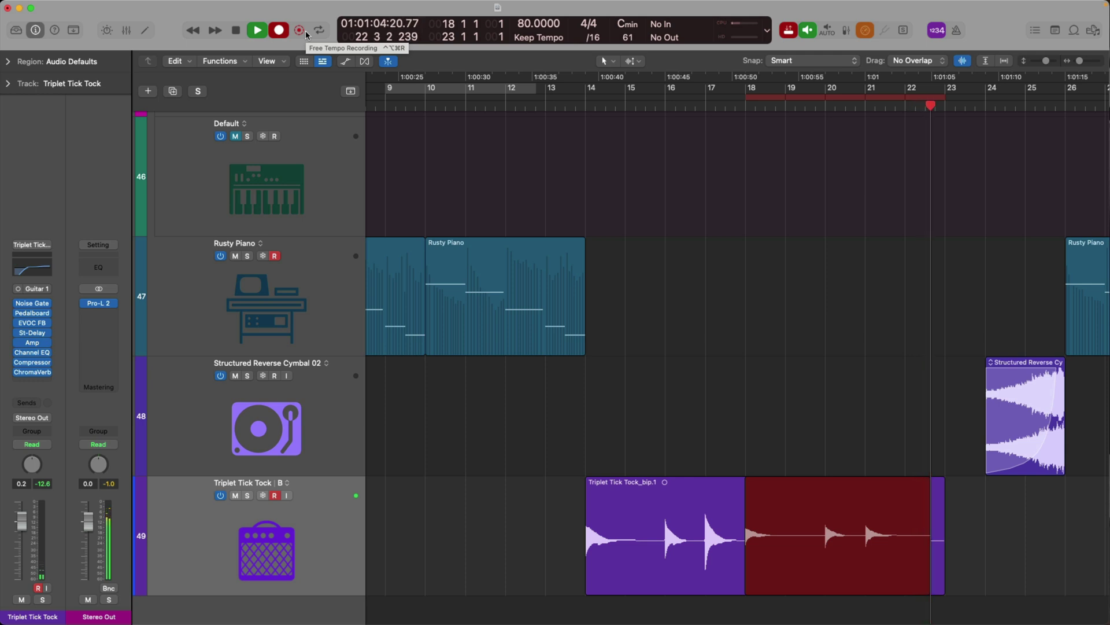
key("space")
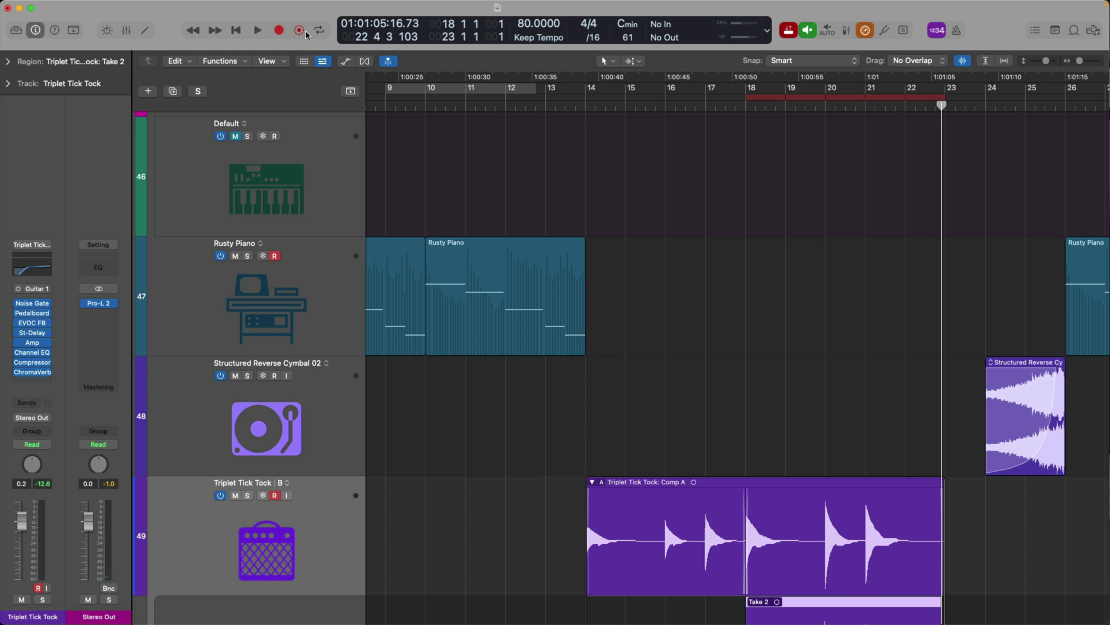
Step: Turn off Autopunch, mark bars 10–12 on Triplet Tick Tock, and punch-record a short region
scroll(837, 464, "down", 3)
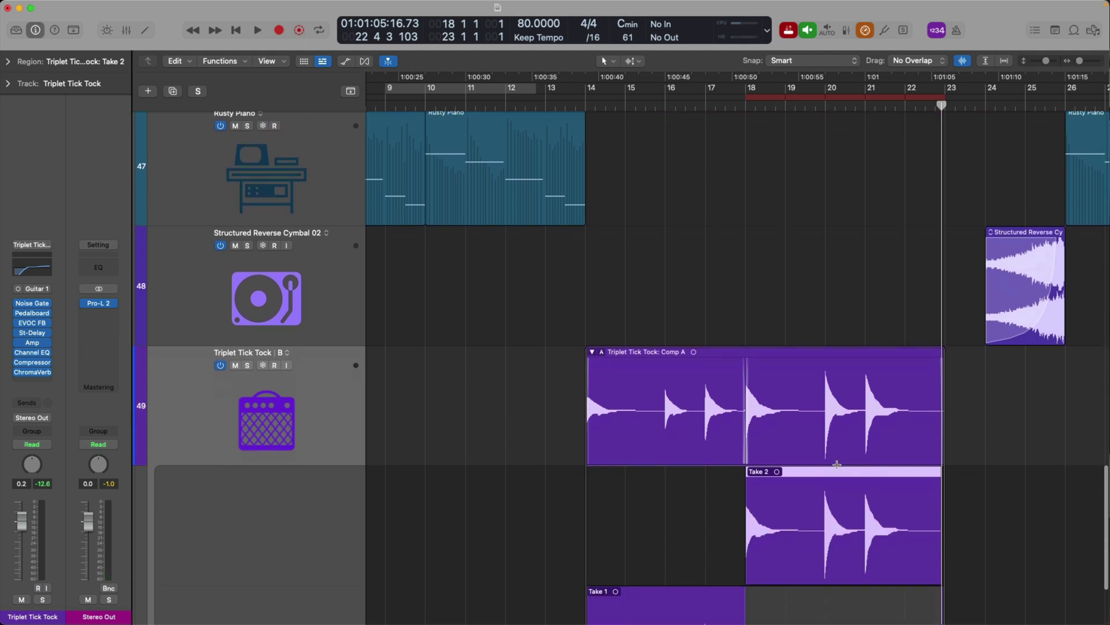
scroll(836, 465, "down", 3)
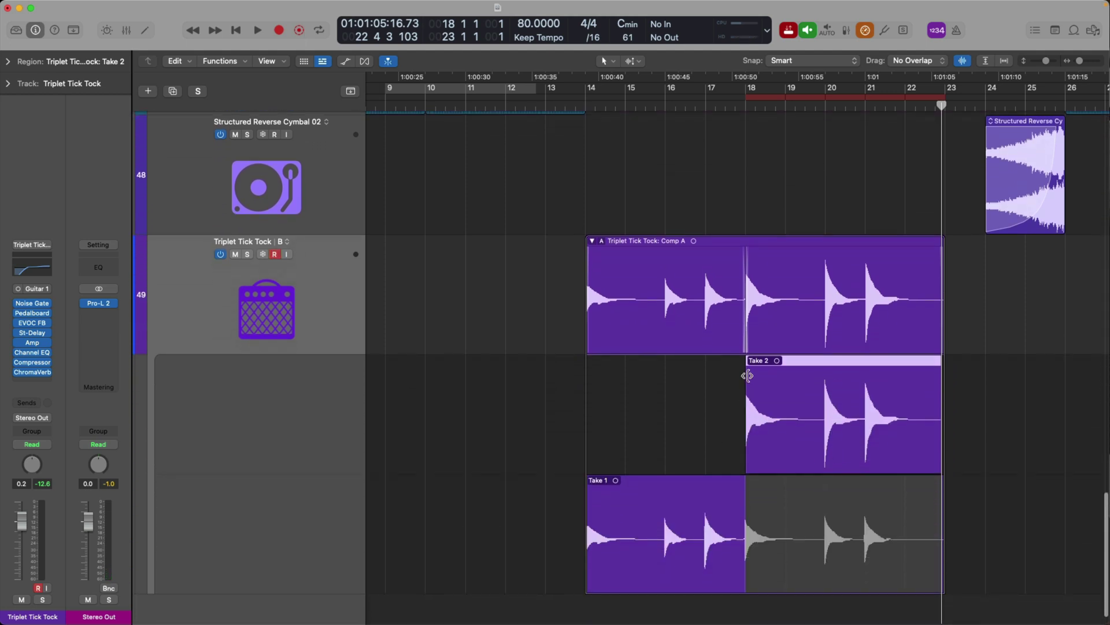
left_click(791, 32)
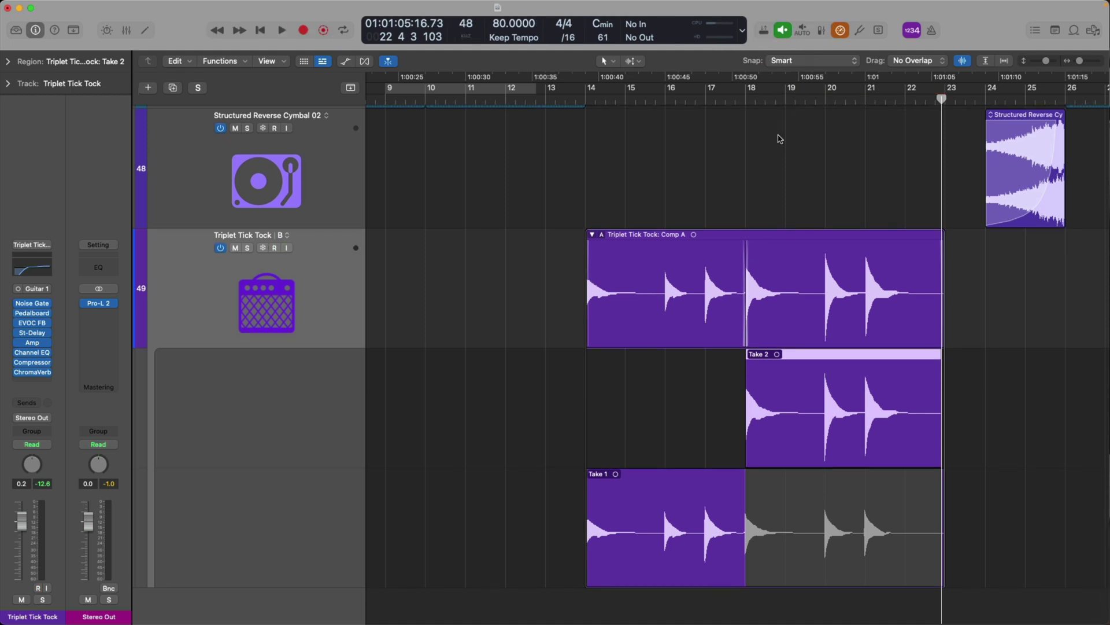
left_click_drag(440, 315, 516, 316)
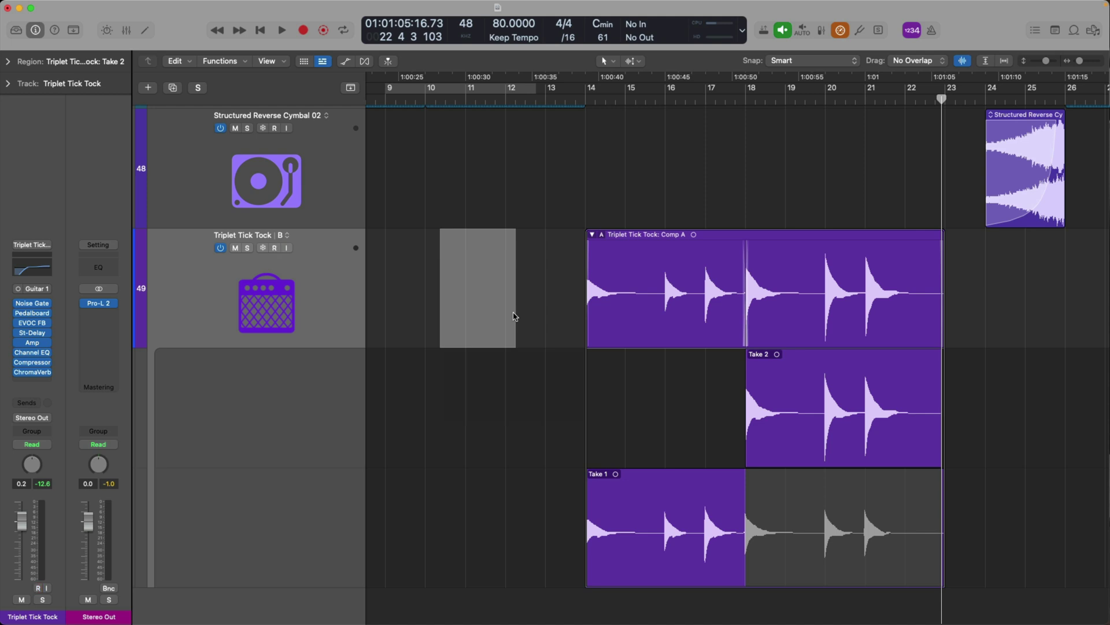
key("r")
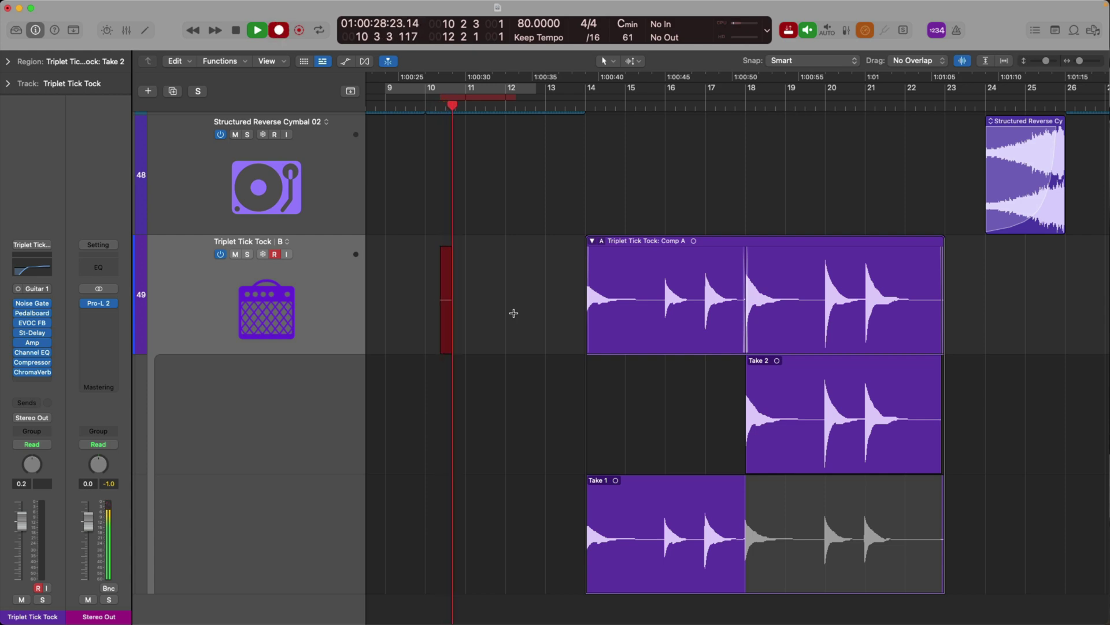
key("space")
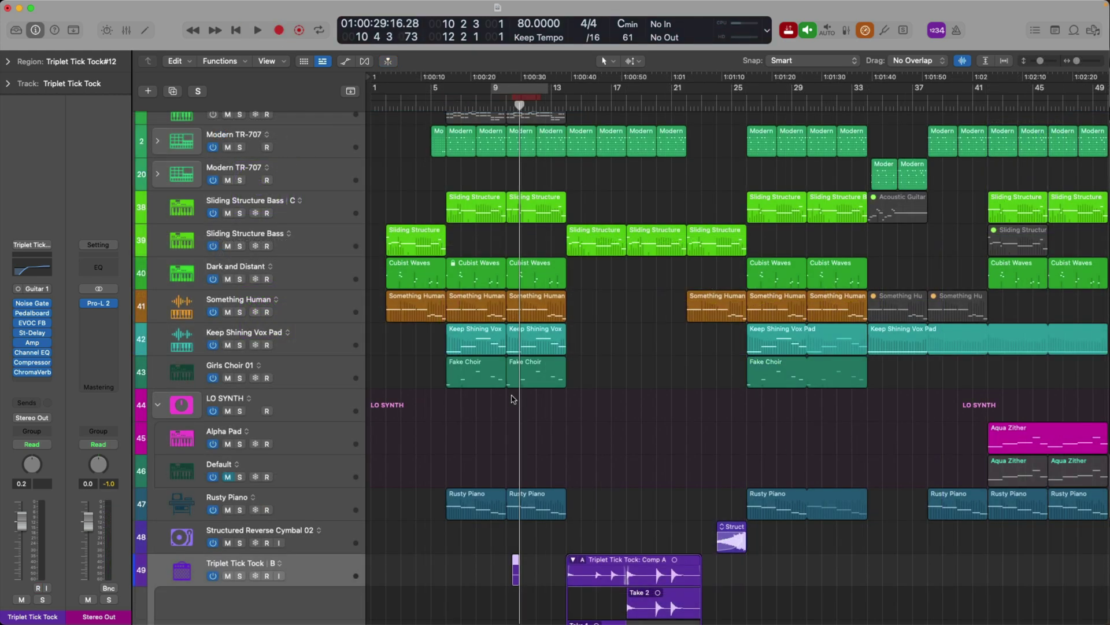